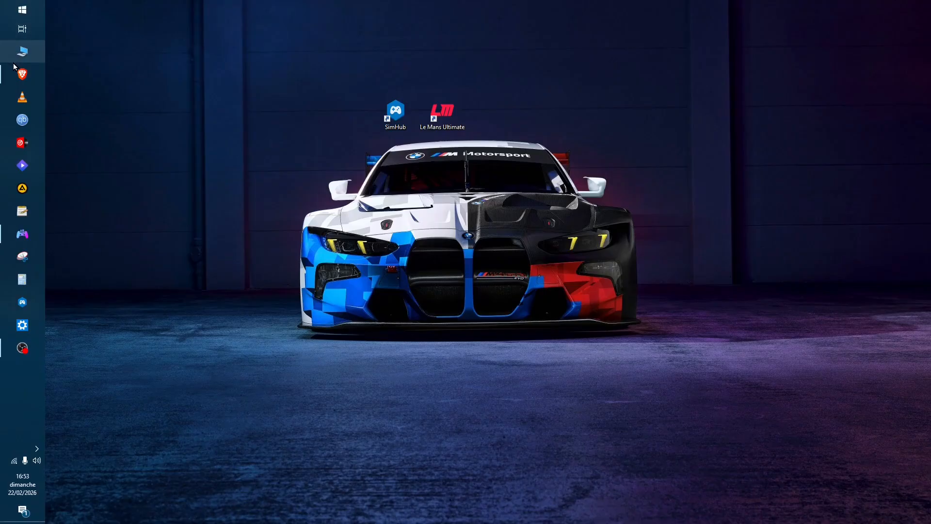
# Switch to Brave, review the AIO DASHBOARD v6.9 release, and highlight the NeoRed forum post's list of data working only in solo mode
pyautogui.click(15, 74)
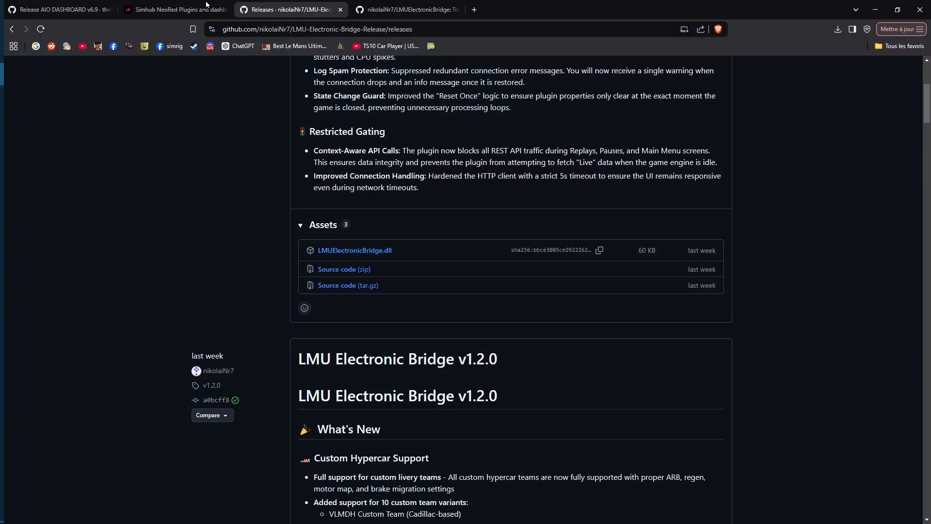
pyautogui.click(58, 10)
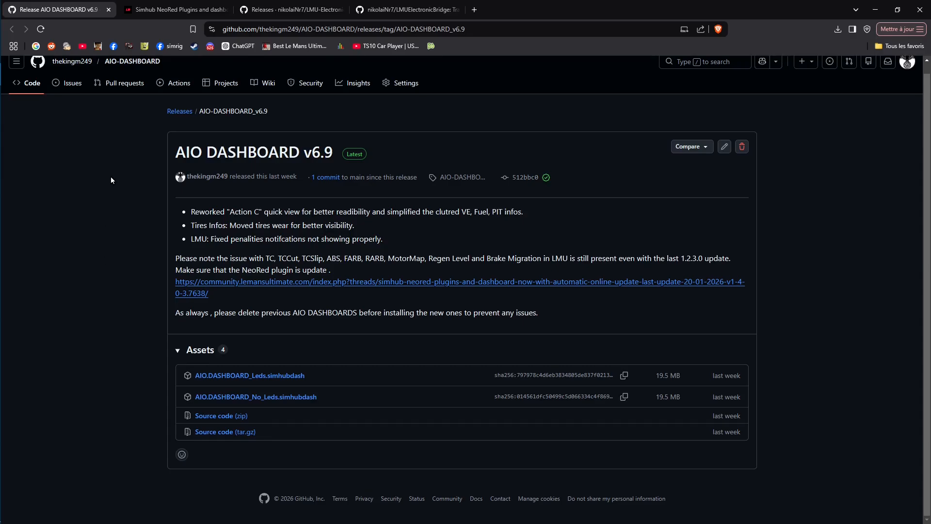
pyautogui.click(139, 15)
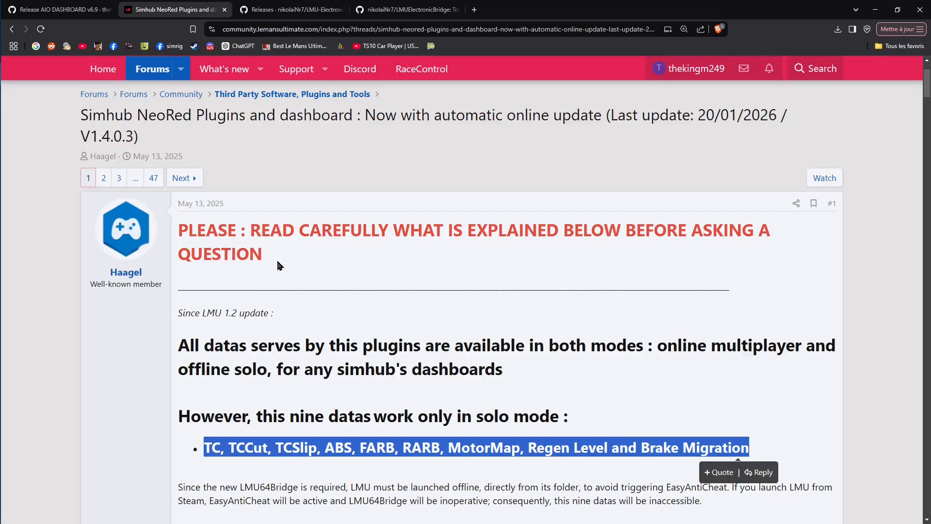
pyautogui.scroll(-1, 266, 261)
pyautogui.scroll(-3, 266, 262)
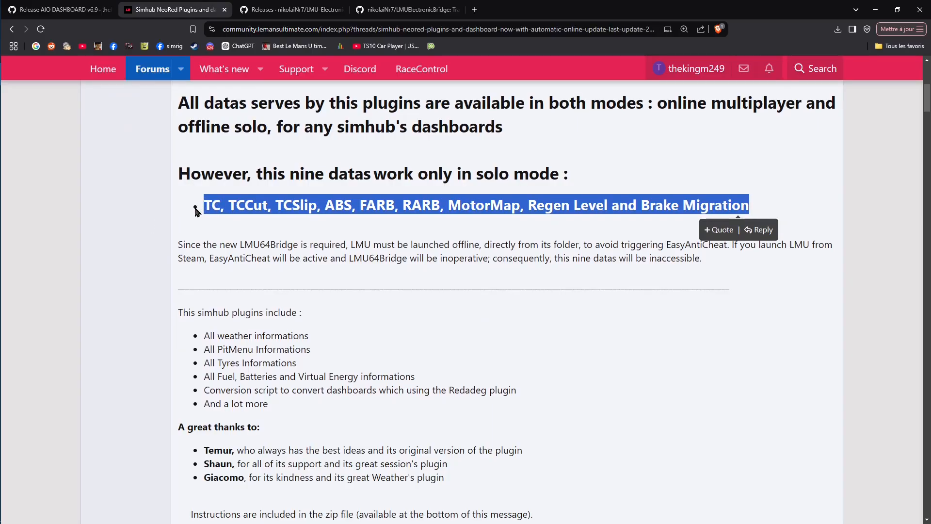
pyautogui.click(733, 198)
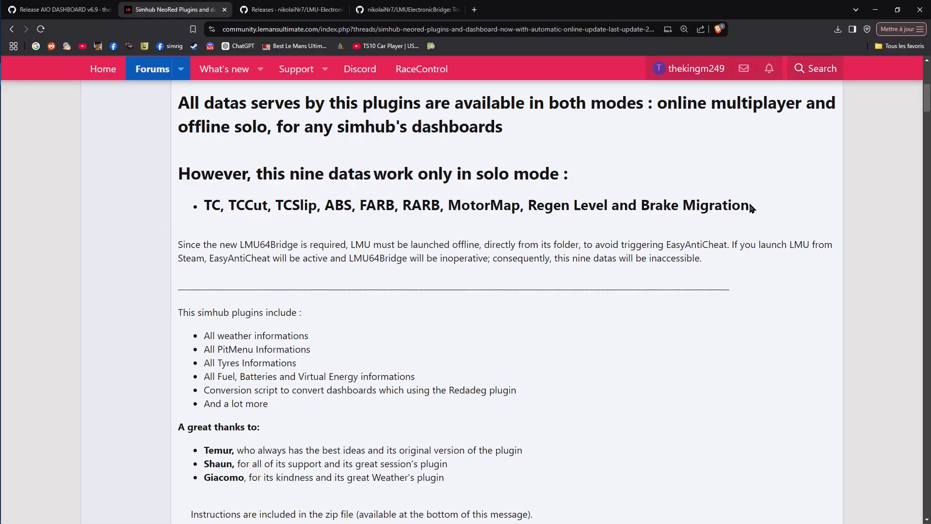
pyautogui.moveTo(749, 204); pyautogui.dragTo(204, 204)
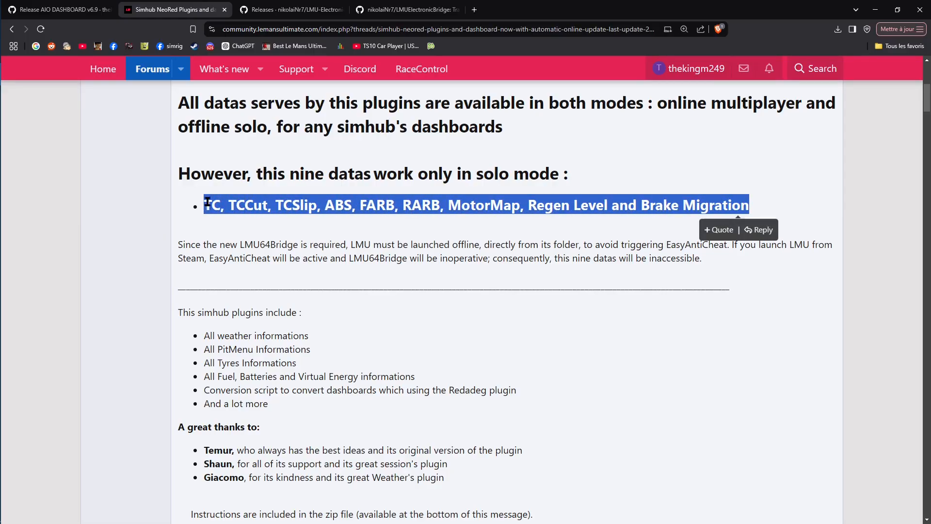
# Examine the LMU Electronic Bridge Hotfix v1.2.1 release notes and its downloadable assets on GitHub
pyautogui.click(273, 10)
pyautogui.scroll(5, 185, 245)
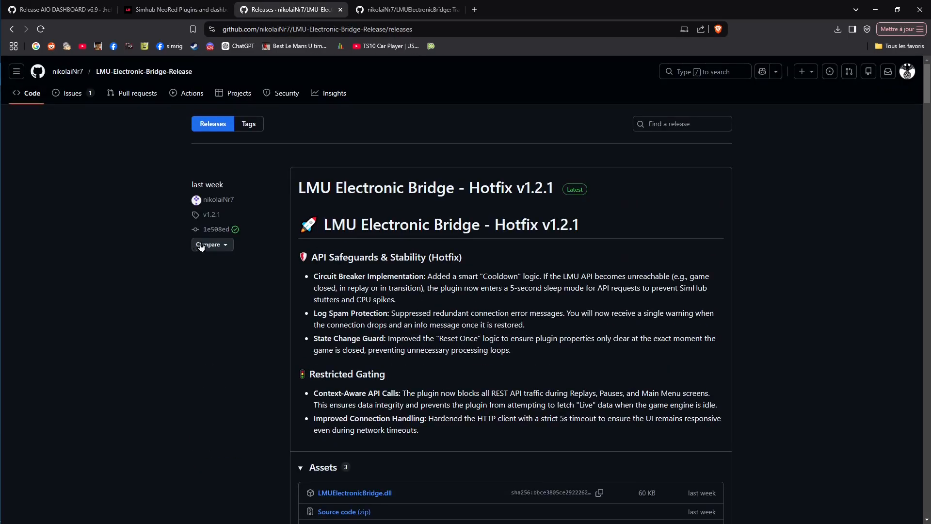
pyautogui.scroll(-1, 199, 245)
pyautogui.scroll(-3, 332, 281)
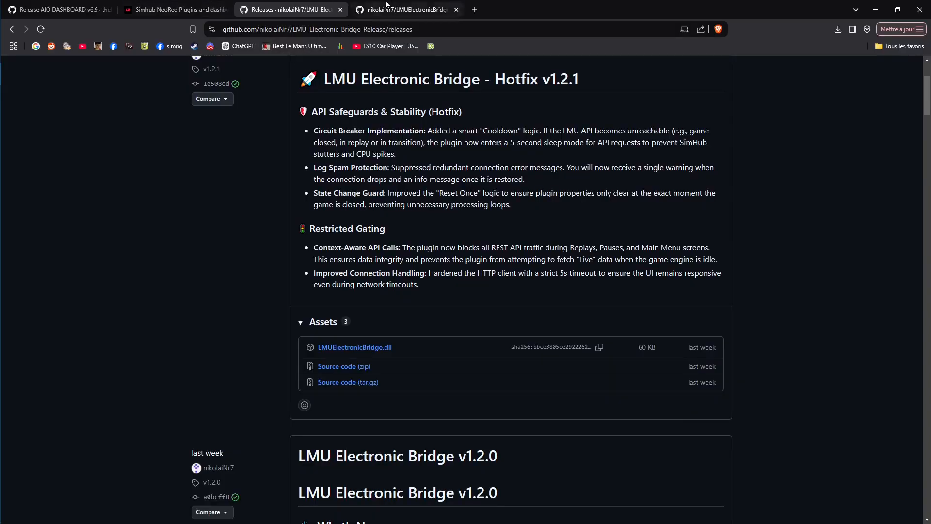
# Read through the NeoRed forum post and highlight the two updated DLL files listed for version 1.4.0.3
pyautogui.click(145, 6)
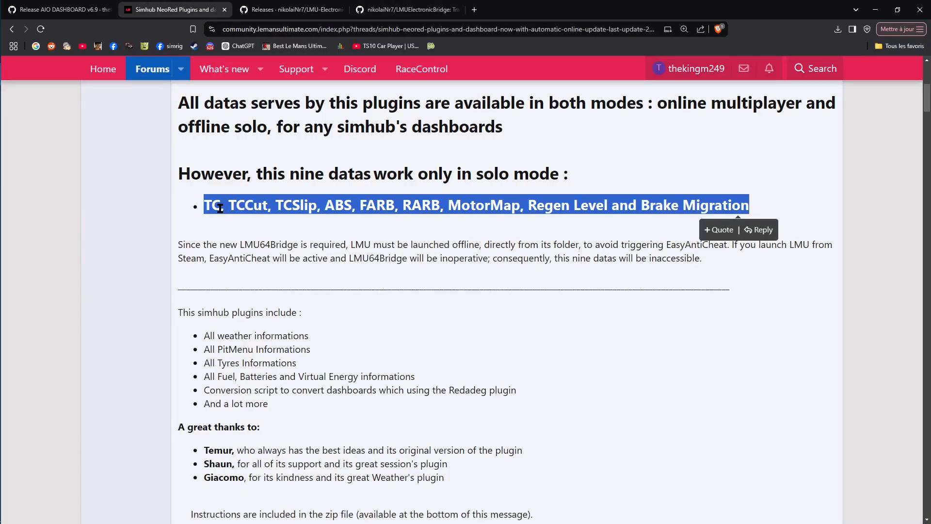
pyautogui.click(538, 218)
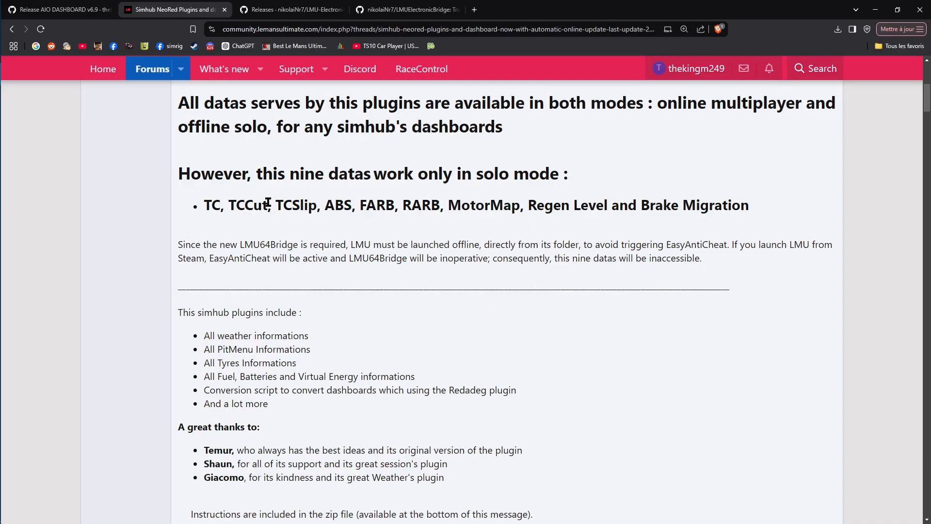
pyautogui.scroll(5, 268, 202)
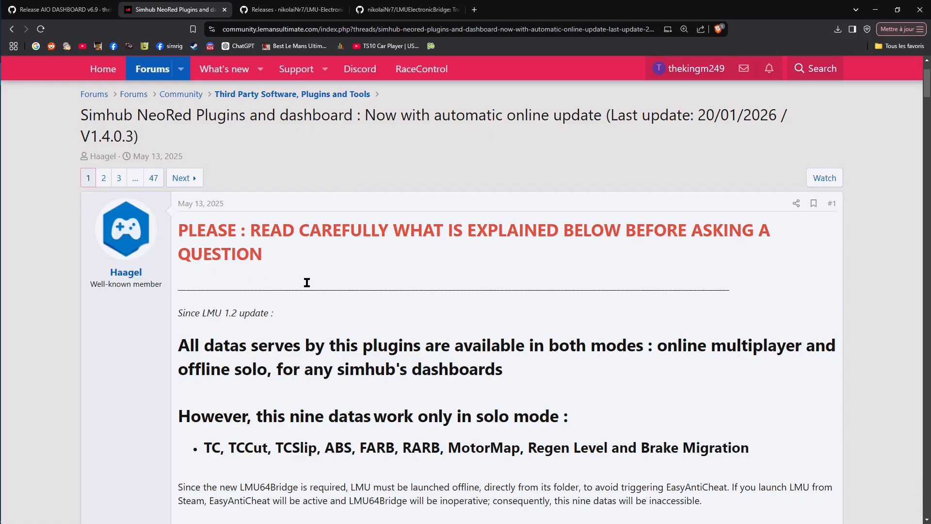
pyautogui.scroll(-3, 307, 283)
pyautogui.scroll(3, 306, 282)
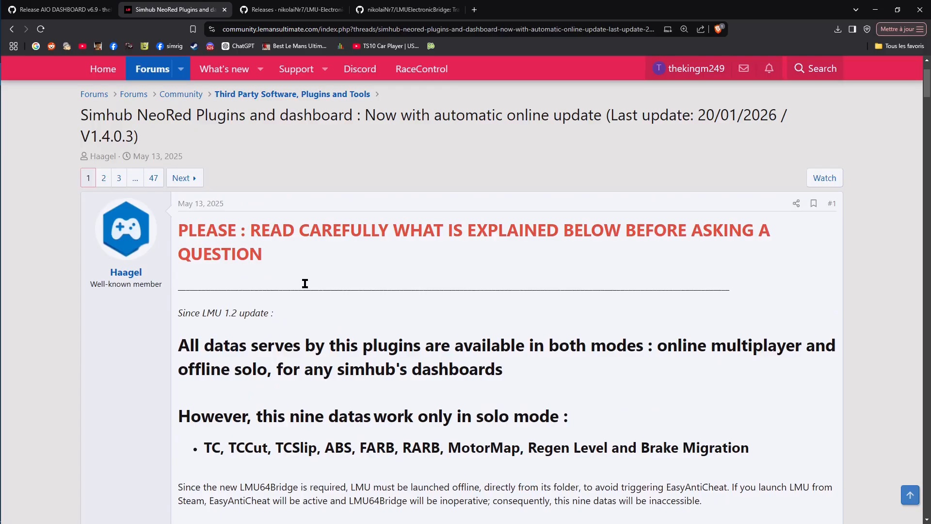
pyautogui.scroll(-2, 274, 261)
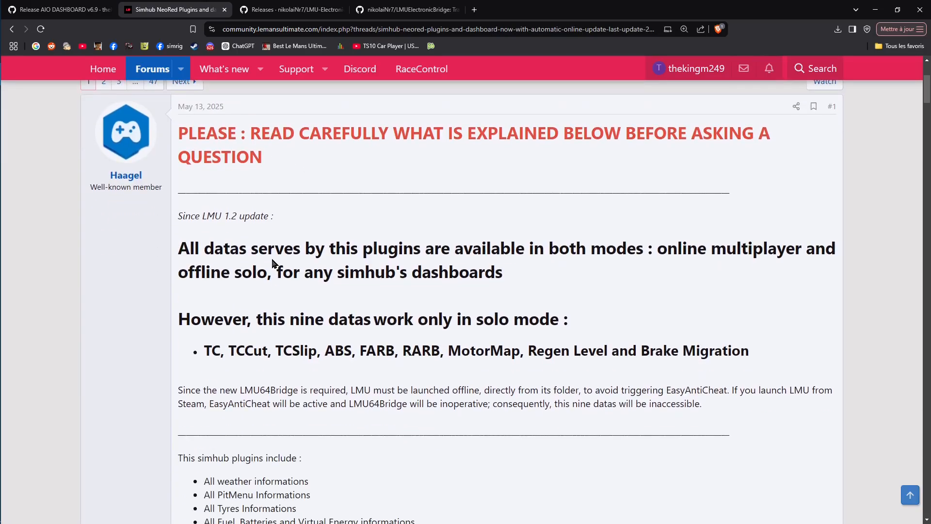
pyautogui.scroll(-10, 194, 245)
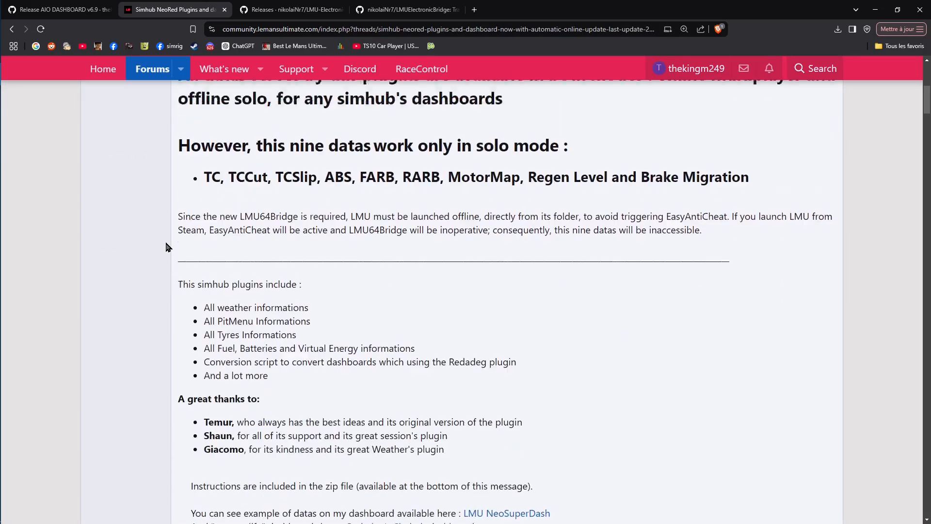
pyautogui.scroll(-8, 166, 249)
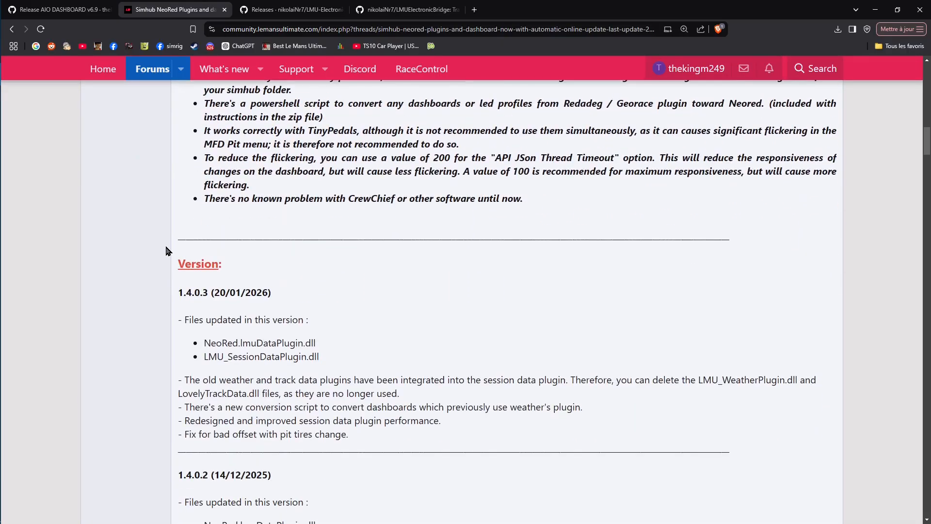
pyautogui.scroll(-2, 370, 264)
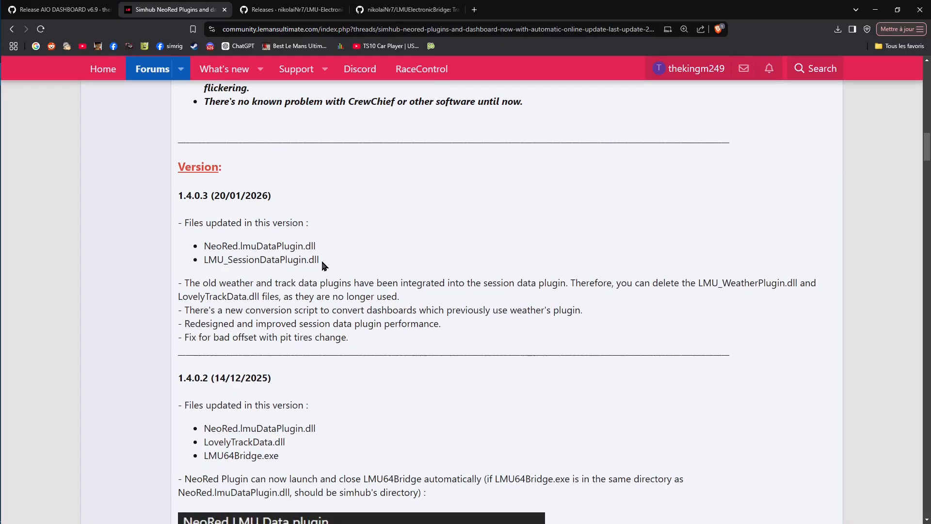
pyautogui.moveTo(322, 262); pyautogui.dragTo(203, 257)
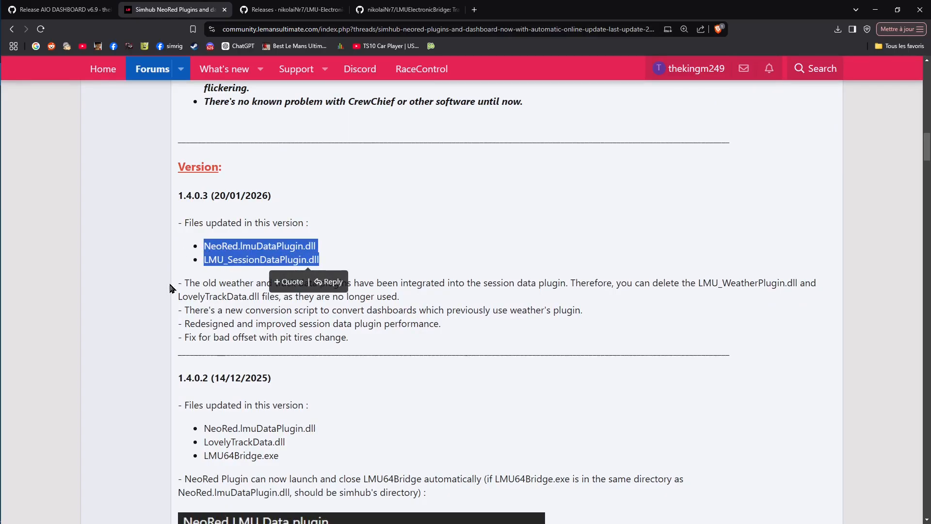
# Download the NeoRed Plugins 1.4.0.3.zip attachment from the forum post and save it to the Bureau folder
pyautogui.scroll(-1, 146, 264)
pyautogui.scroll(-14, 144, 265)
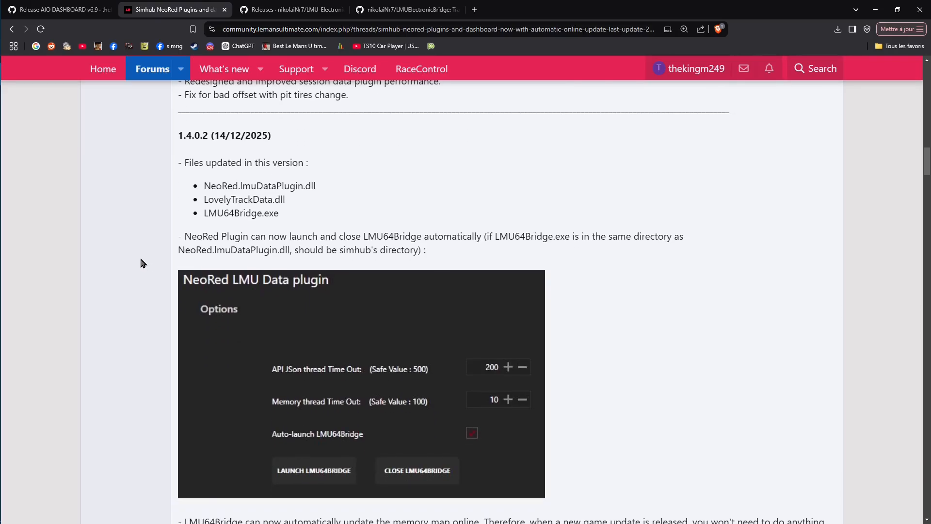
pyautogui.scroll(-15, 142, 263)
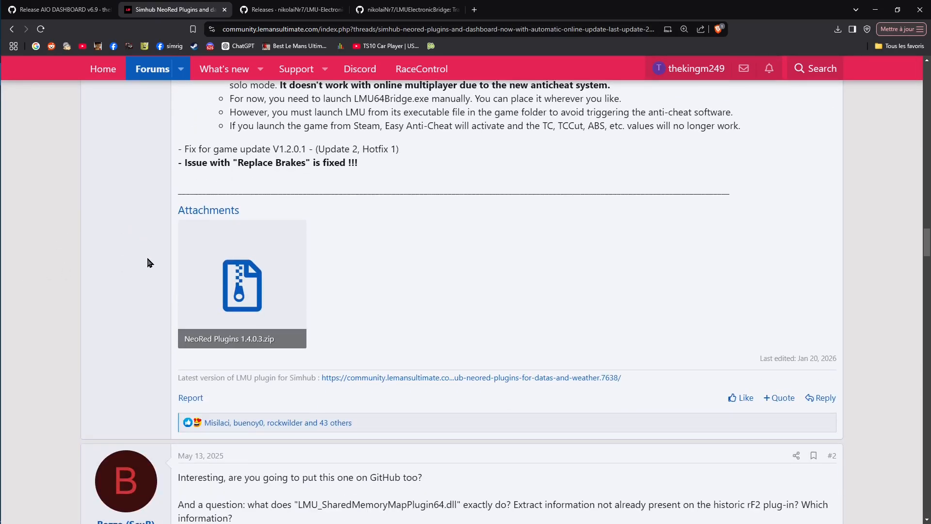
pyautogui.click(246, 262)
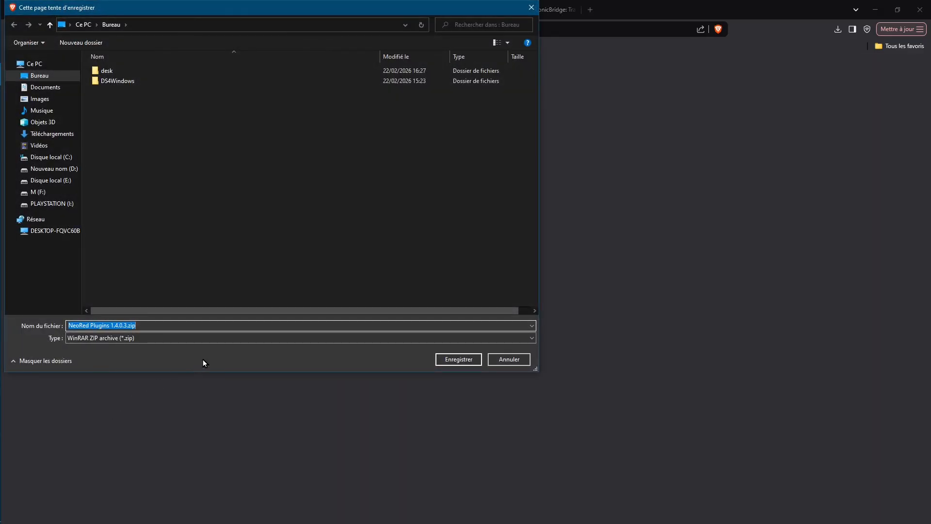
pyautogui.click(39, 76)
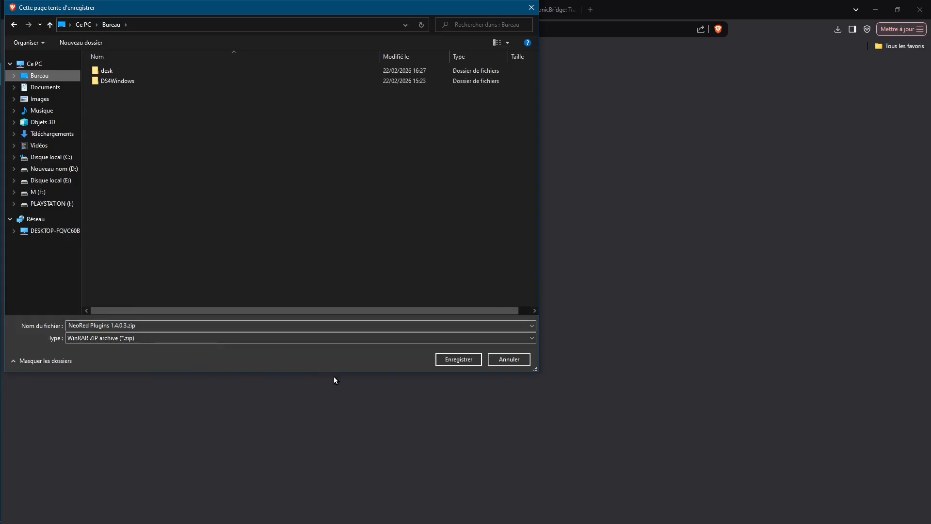
pyautogui.click(450, 359)
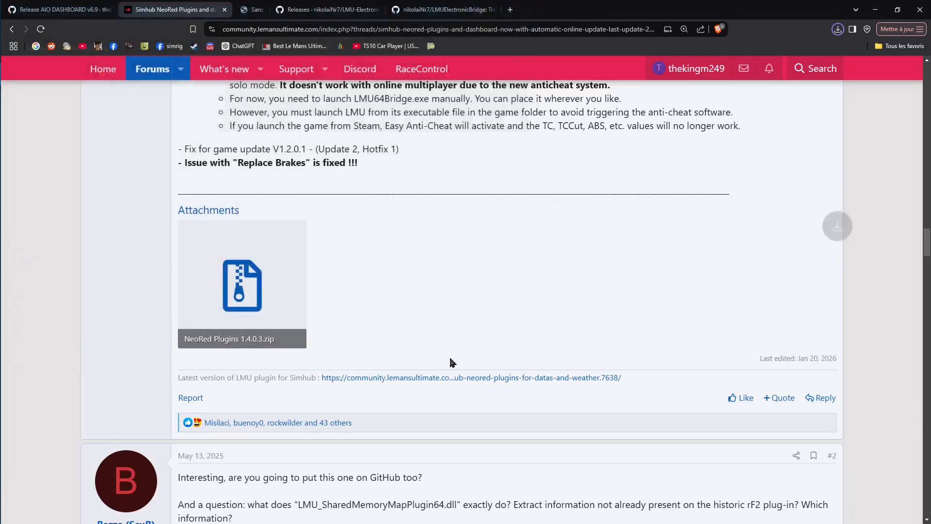
# Download LMUElectronicBridge.dll from the Hotfix v1.2.1 release to the Bureau folder and allow the unverified file to be kept
pyautogui.click(291, 10)
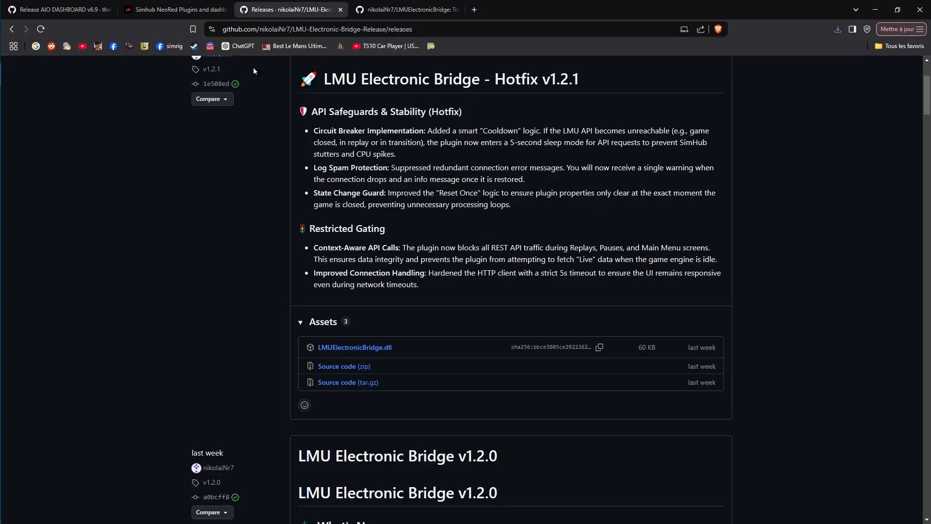
pyautogui.scroll(3, 235, 320)
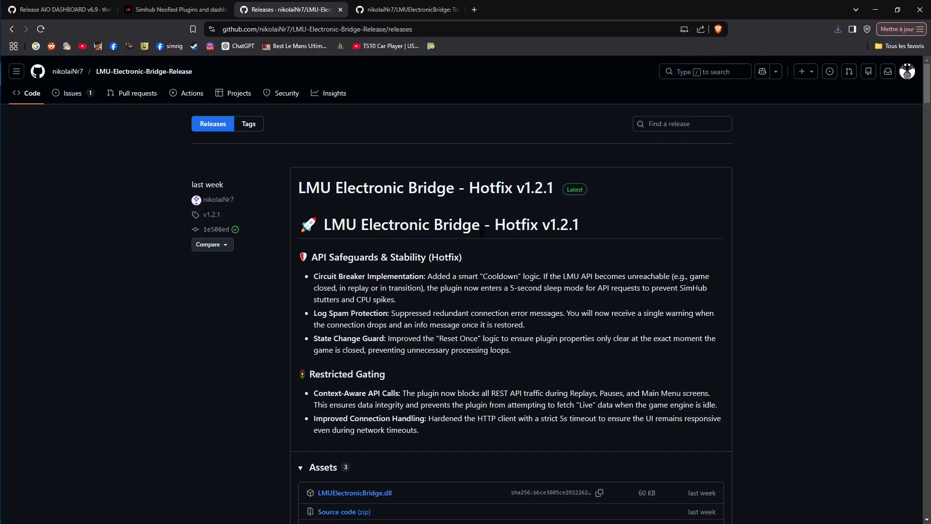
pyautogui.scroll(-3, 270, 212)
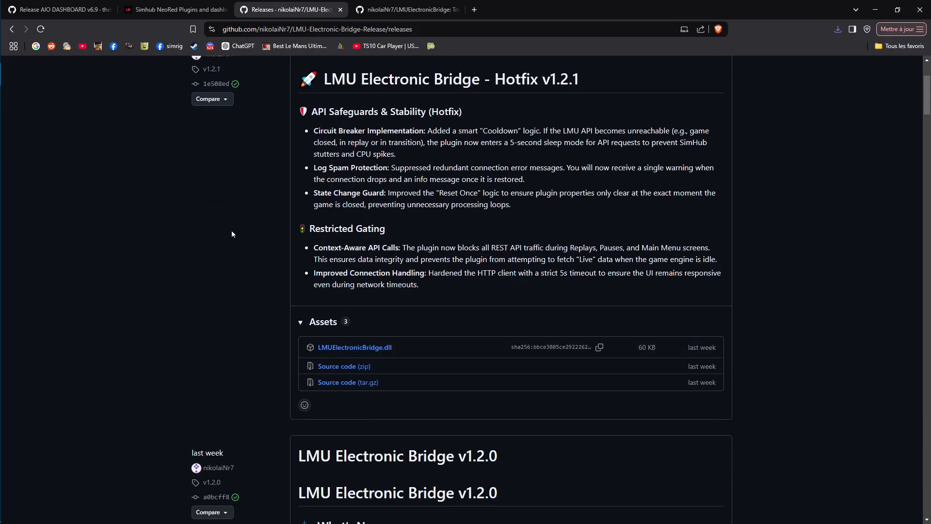
pyautogui.click(355, 349)
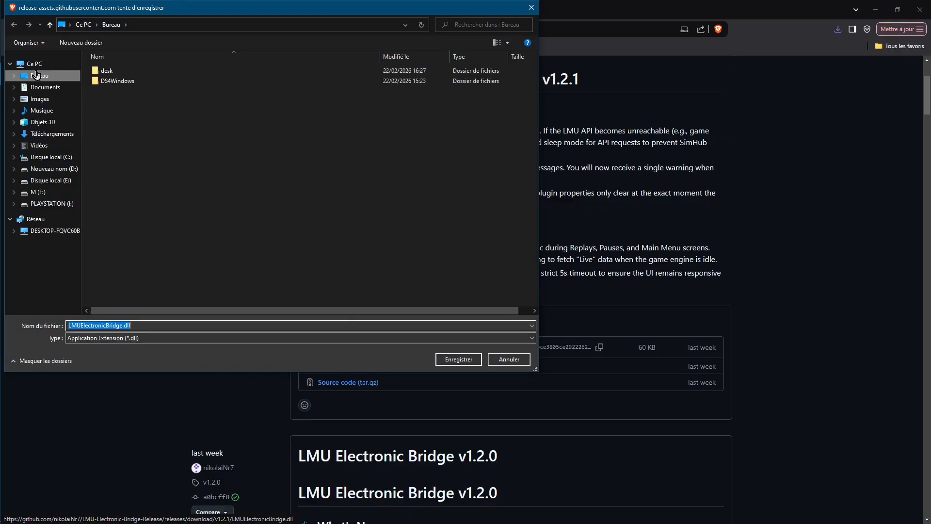
pyautogui.click(37, 75)
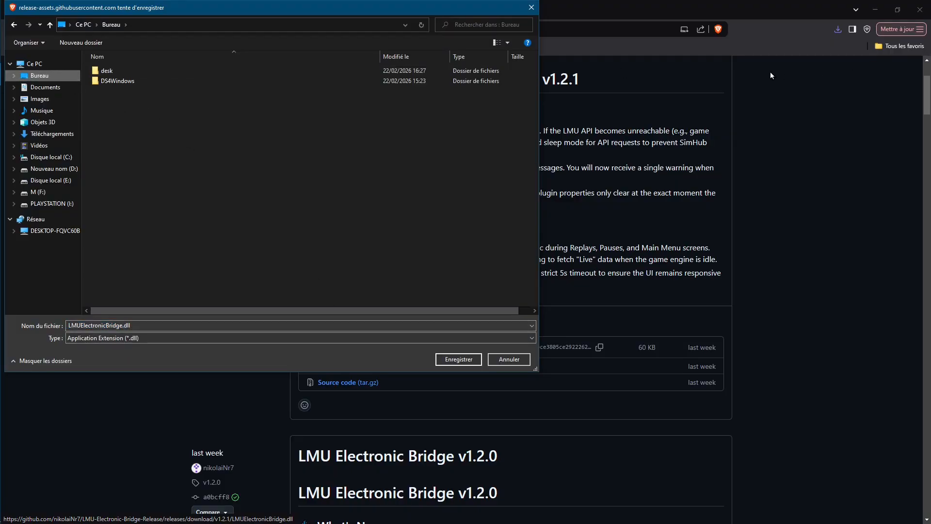
pyautogui.click(453, 359)
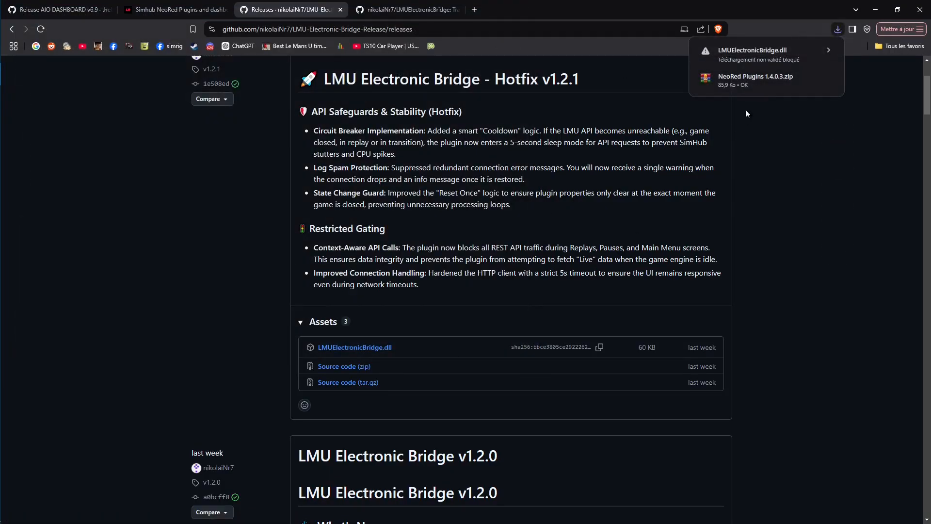
pyautogui.click(827, 49)
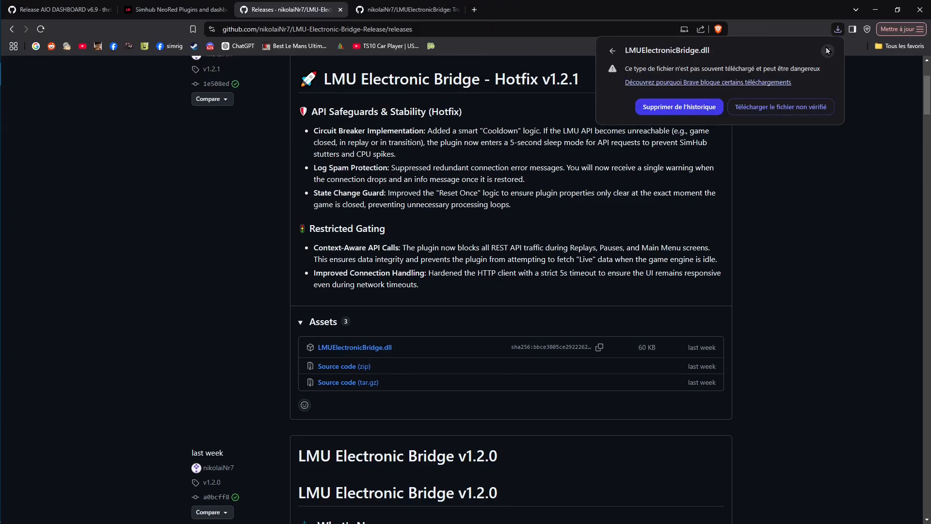
pyautogui.click(784, 105)
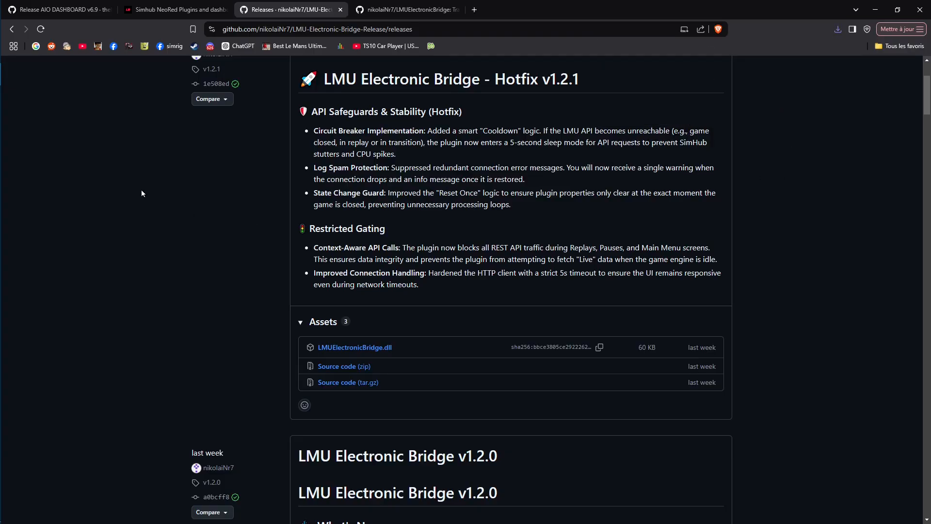
# Minimize the browser and open the SimHub desktop shortcut's file location in File Explorer
pyautogui.click(438, 5)
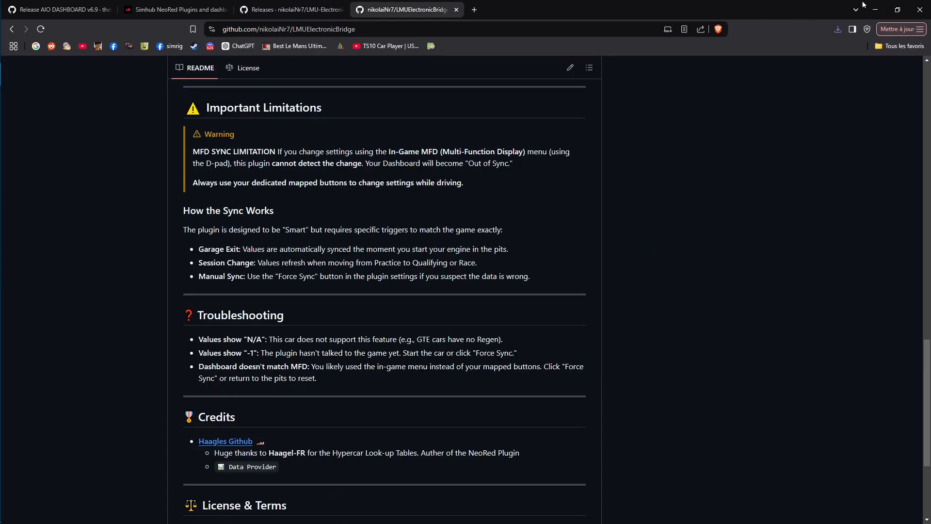
pyautogui.click(876, 9)
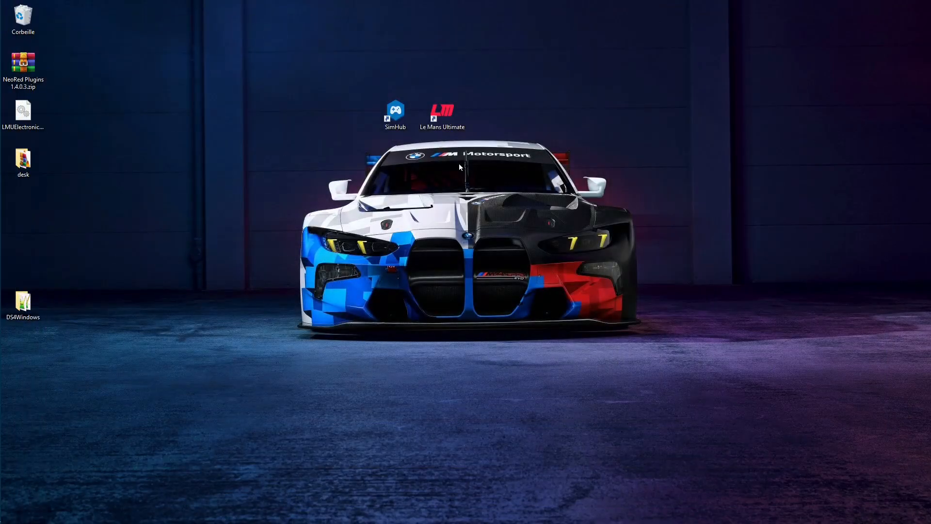
pyautogui.rightClick(31, 114)
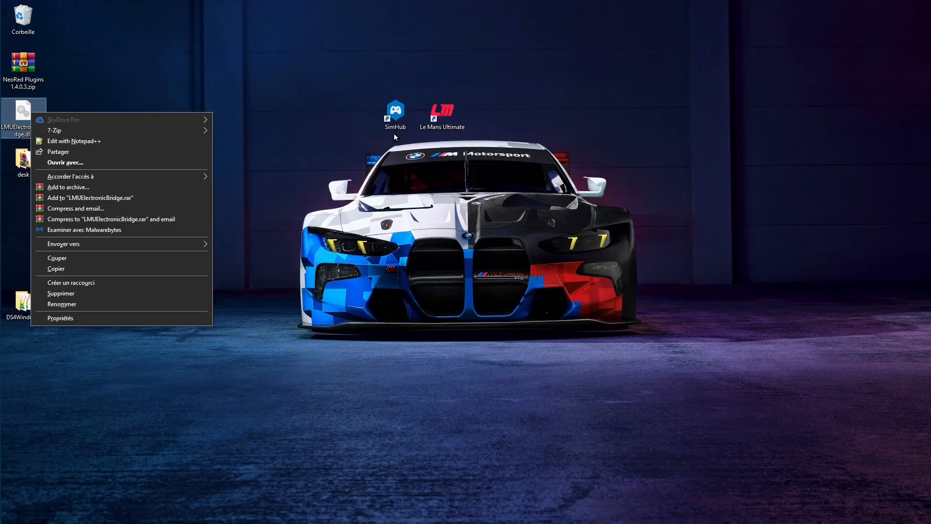
pyautogui.rightClick(394, 110)
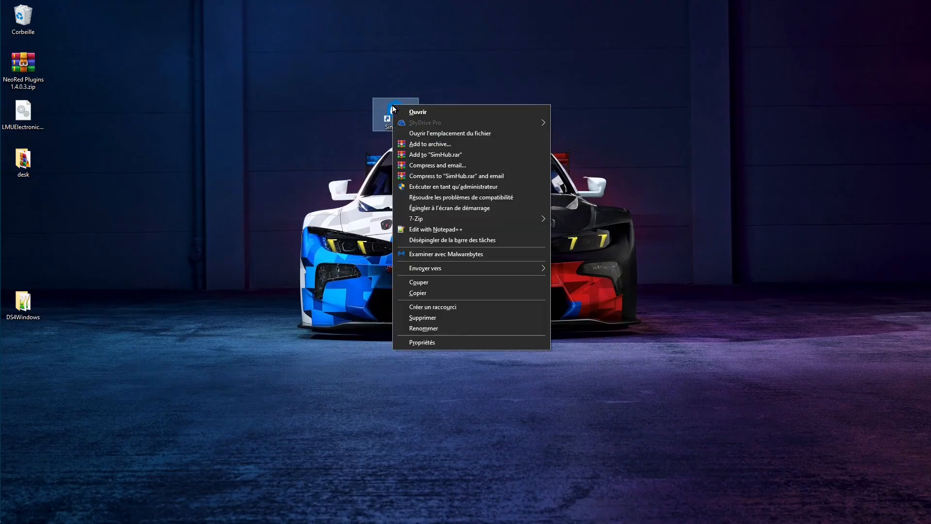
pyautogui.click(424, 133)
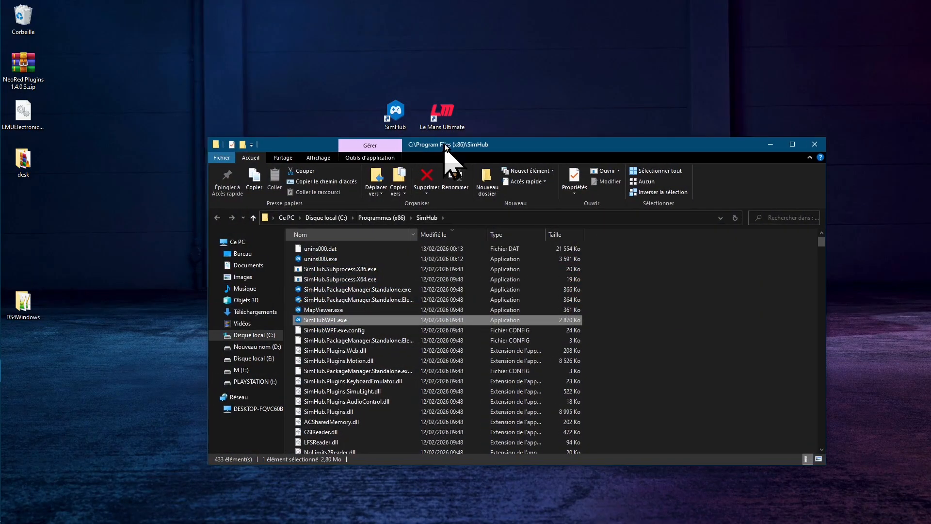
# Move LMUElectronicBridge.dll from the desktop into the SimHub program folder
pyautogui.moveTo(453, 148); pyautogui.dragTo(595, 90)
pyautogui.click(23, 111)
pyautogui.moveTo(23, 111); pyautogui.dragTo(794, 289)
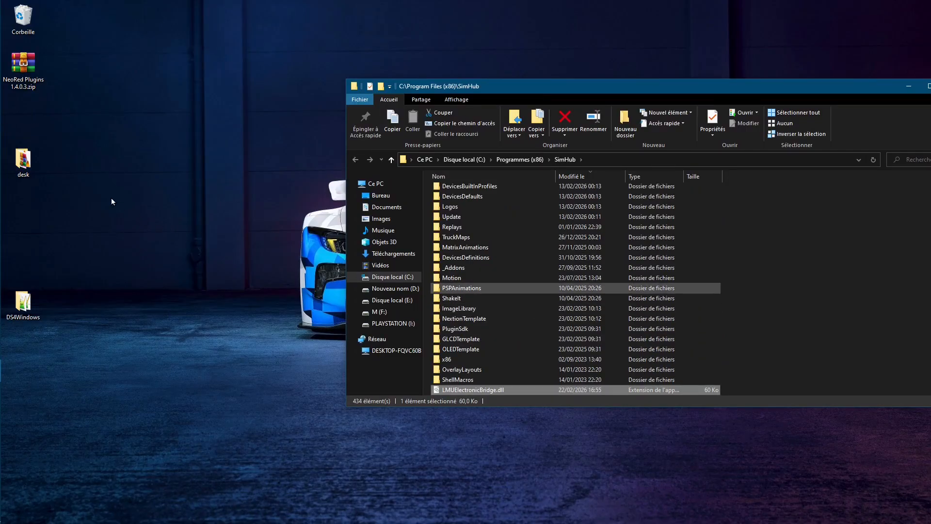
pyautogui.click(27, 160)
pyautogui.doubleClick(28, 161)
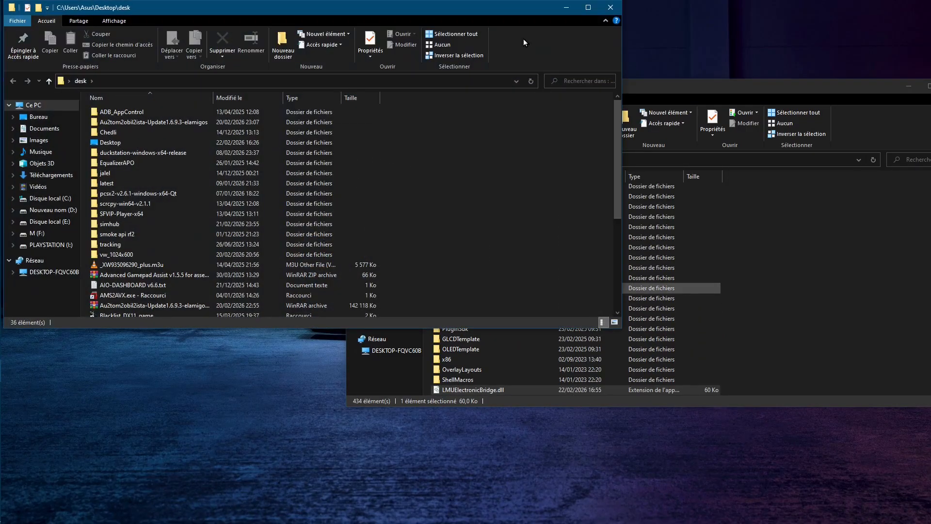
pyautogui.click(602, 9)
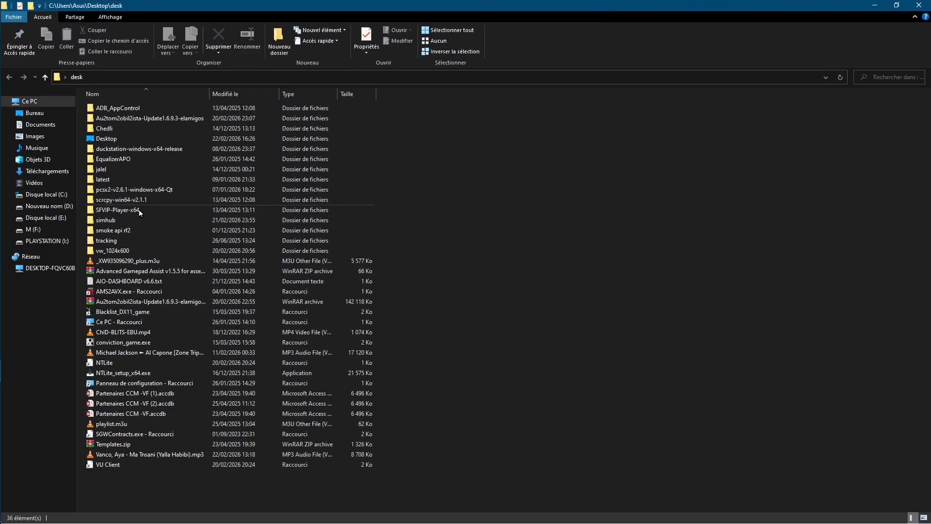
pyautogui.click(919, 4)
# Extract NeoRed Plugins 1.4.0.3.zip into its own folder on the desktop and open that folder
pyautogui.rightClick(32, 57)
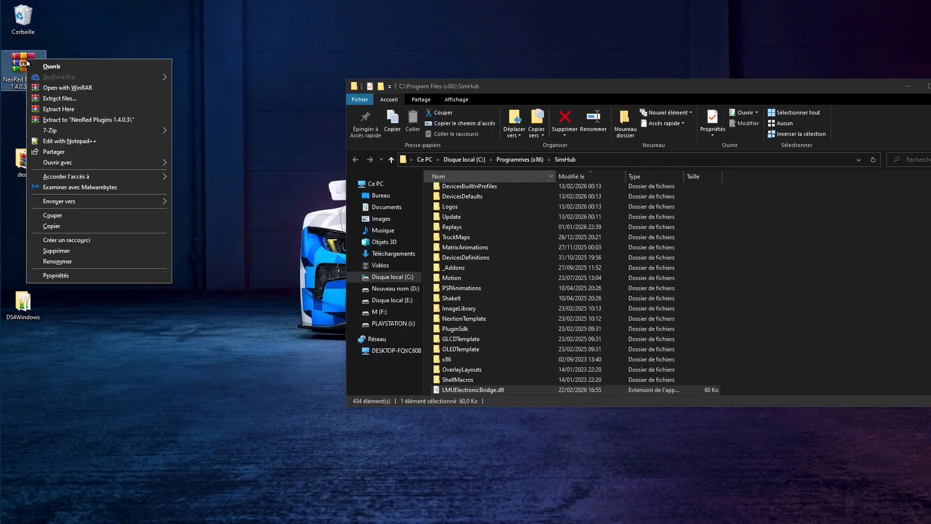
pyautogui.click(112, 120)
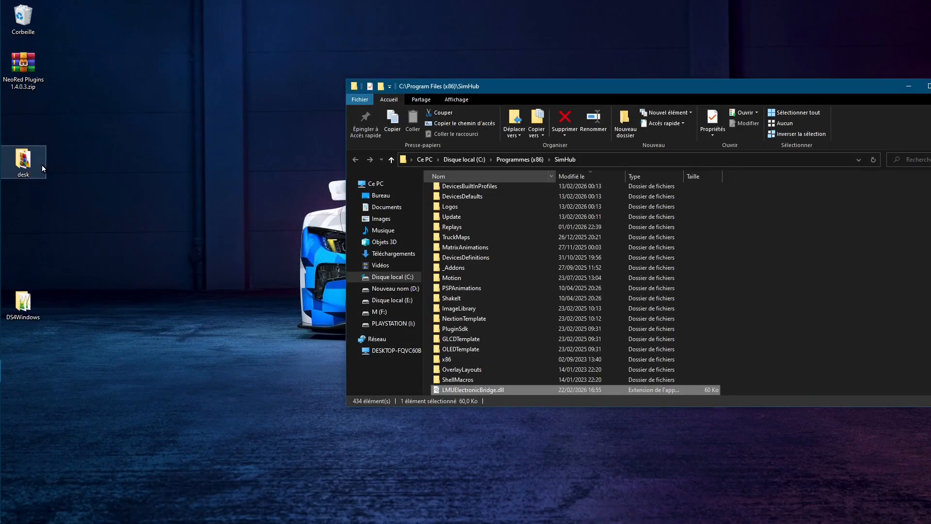
pyautogui.click(27, 130)
pyautogui.doubleClick(26, 129)
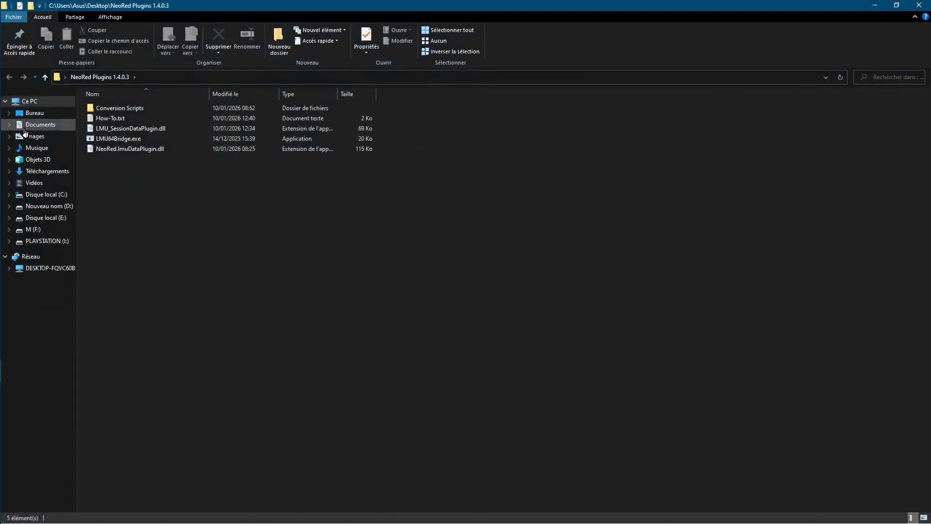
# Copy LMU_SessionDataPlugin.dll and NeoRed.lmuDataPlugin.dll into the SimHub program folder, closing both folder windows
pyautogui.click(124, 129)
pyautogui.keyDown('ctrl'); pyautogui.click(128, 150); pyautogui.keyUp('ctrl')
pyautogui.rightClick(128, 150)
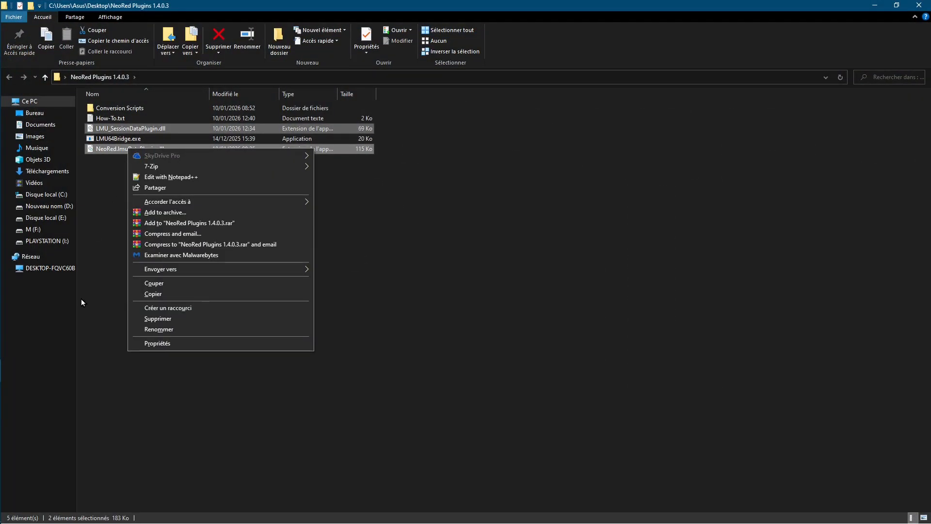
pyautogui.click(154, 294)
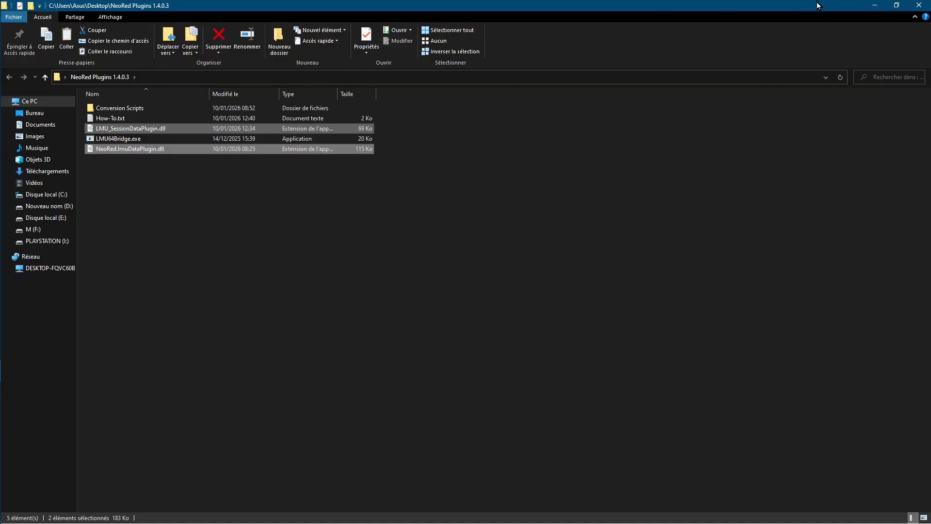
pyautogui.click(909, 6)
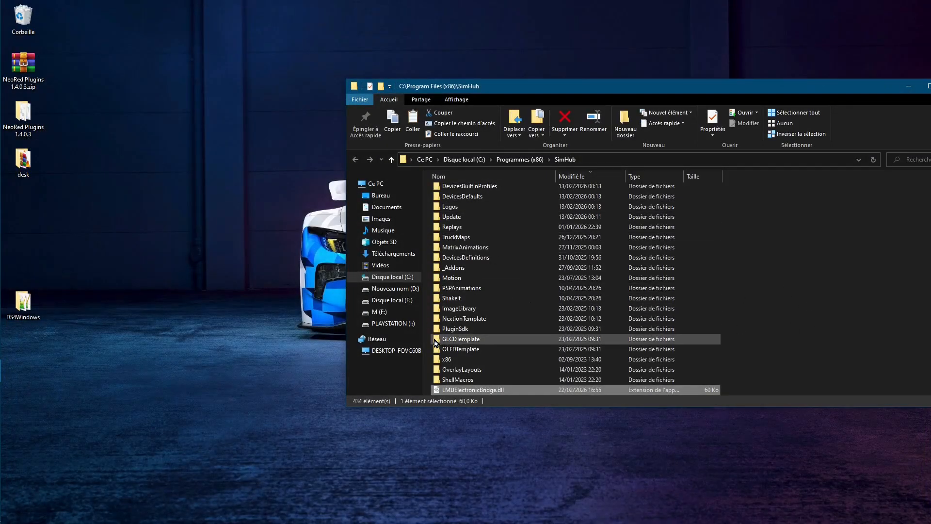
pyautogui.rightClick(427, 339)
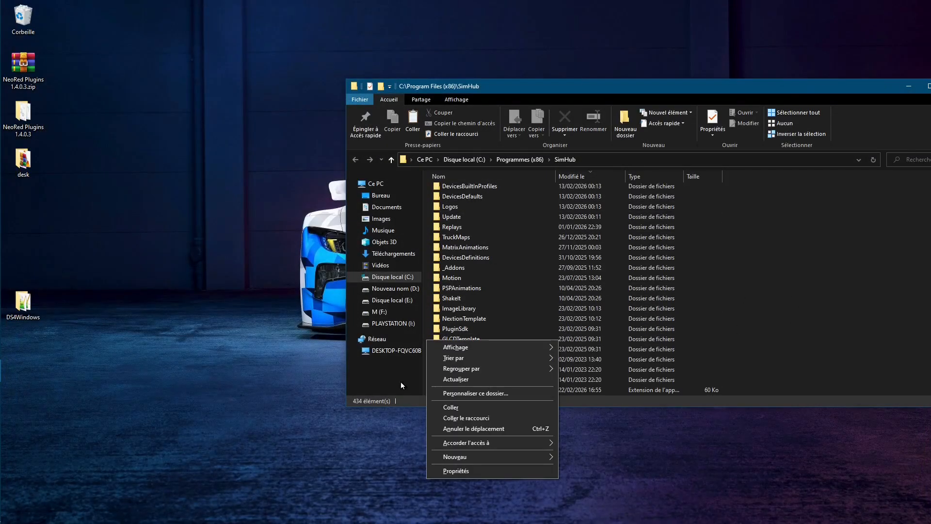
pyautogui.click(455, 408)
pyautogui.moveTo(706, 87); pyautogui.dragTo(408, 108)
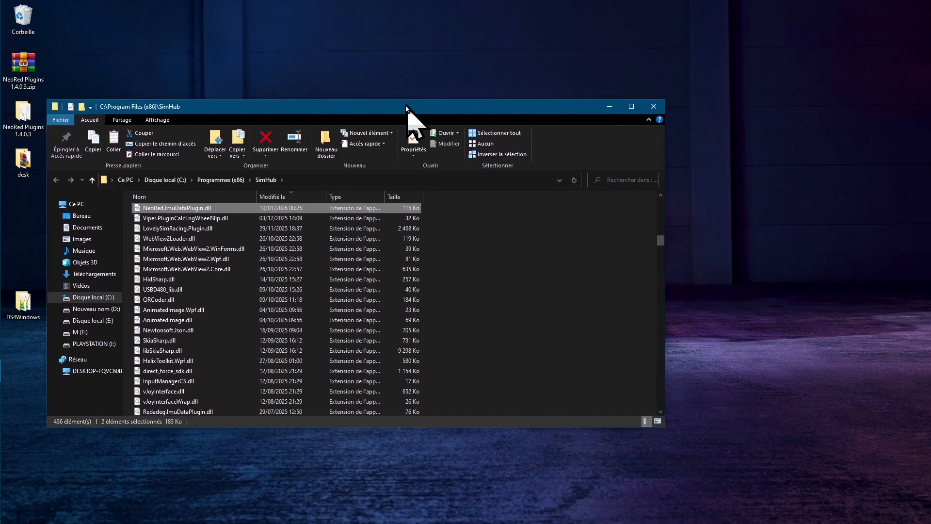
pyautogui.click(662, 108)
# Launch SimHub and enable NeoRed LMU Data plugin, LMUSessionDataPlugin and LMU Electronic Bridge, each with "Show in left main menu" on
pyautogui.doubleClick(393, 120)
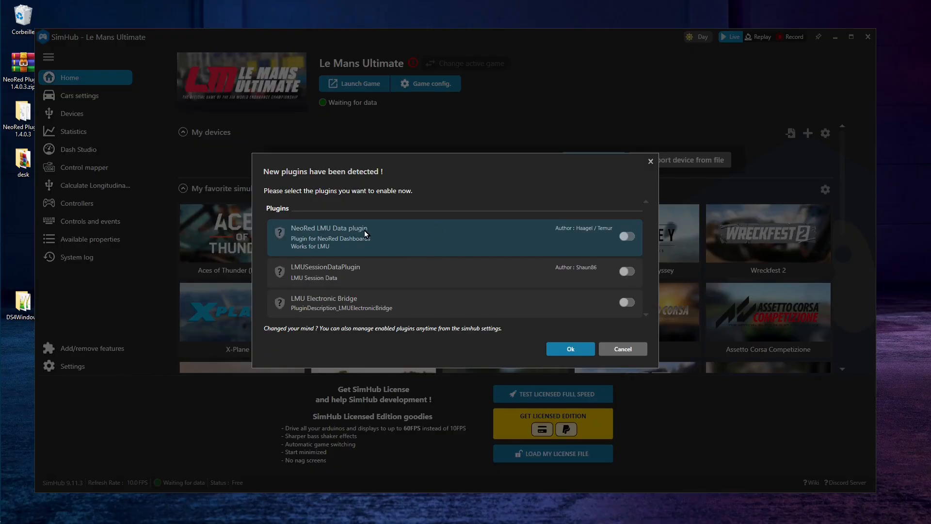
pyautogui.click(626, 236)
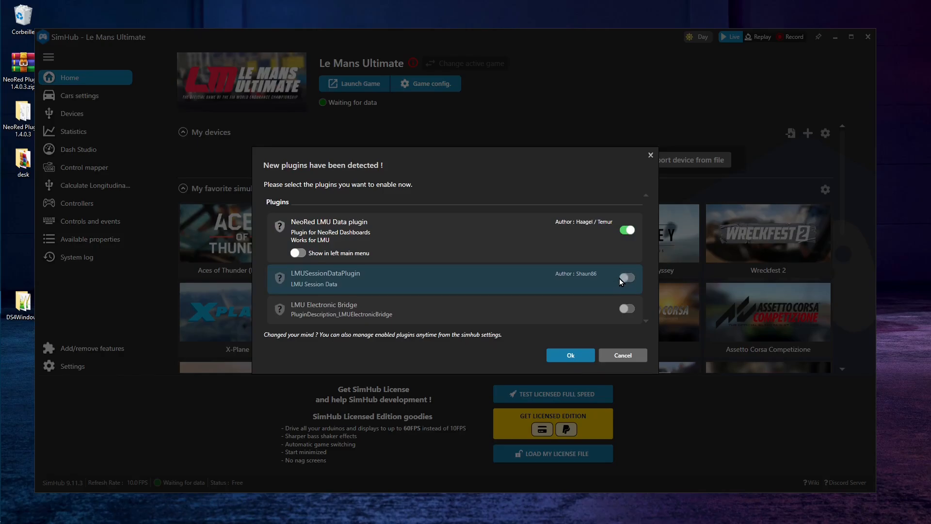
pyautogui.click(301, 255)
pyautogui.click(630, 276)
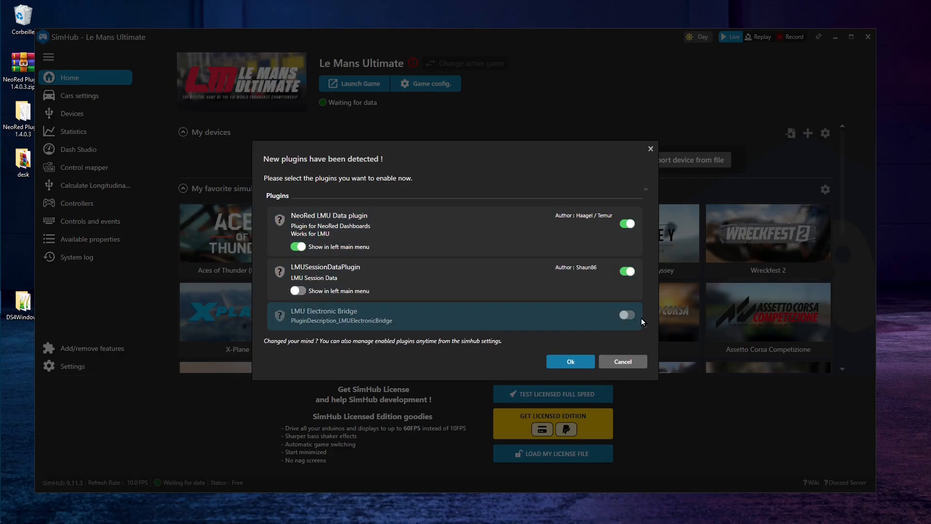
pyautogui.click(628, 315)
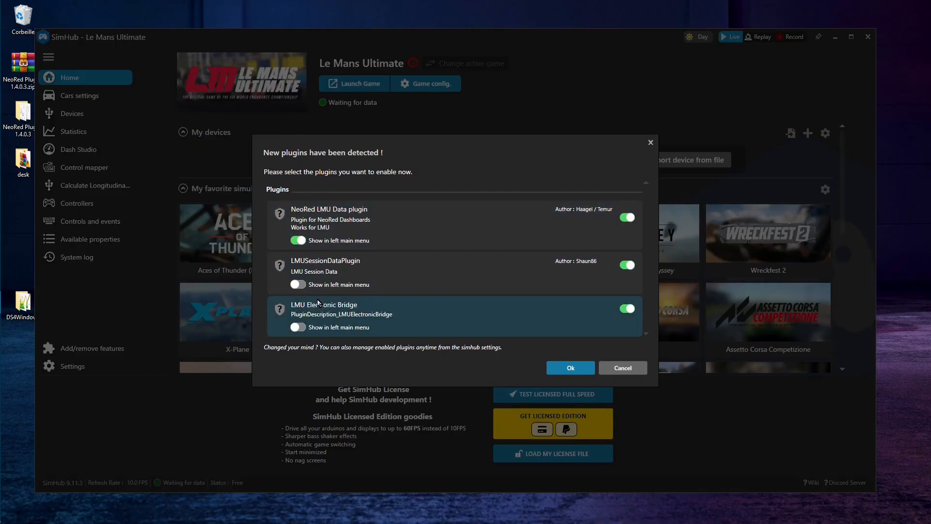
pyautogui.click(298, 284)
pyautogui.click(298, 327)
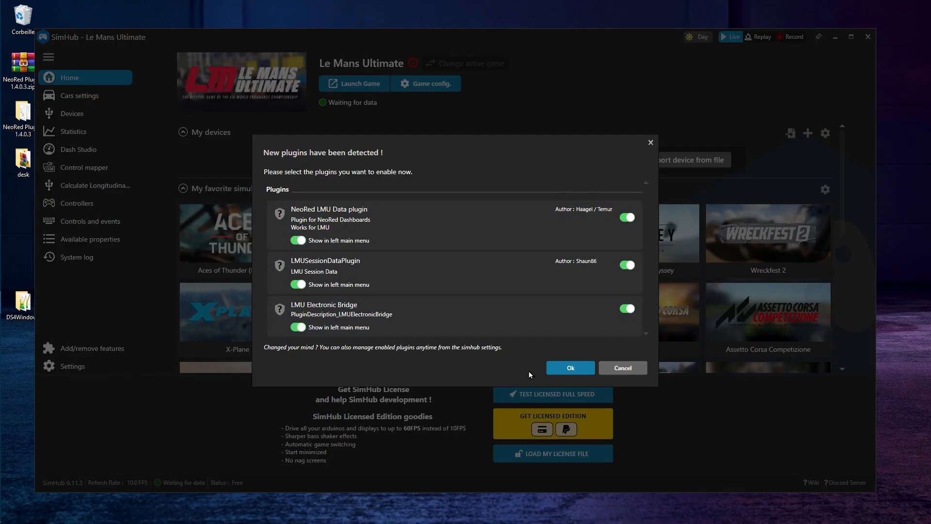
pyautogui.click(569, 368)
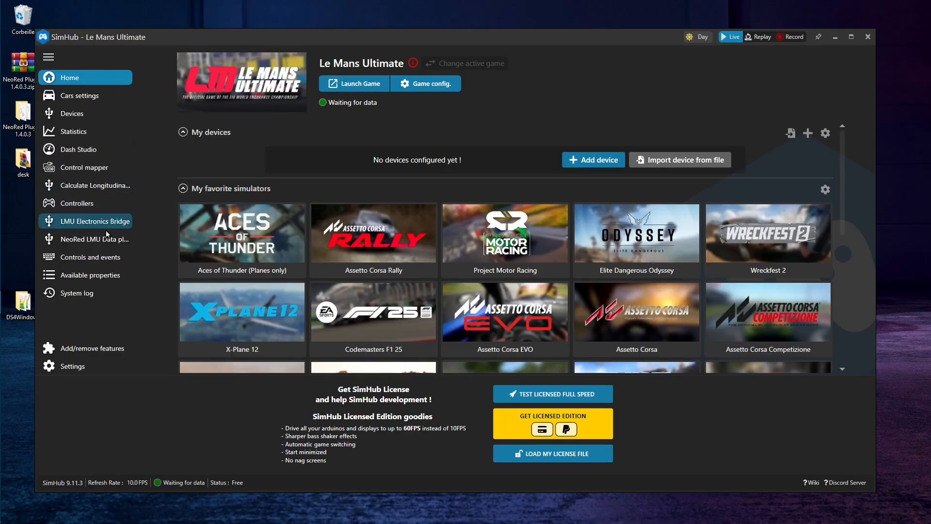
# Examine the NeoRed LMU Data plugin options and the LMU Electronics Bridge page's garage sync, traction control and ABS bindings
pyautogui.click(71, 240)
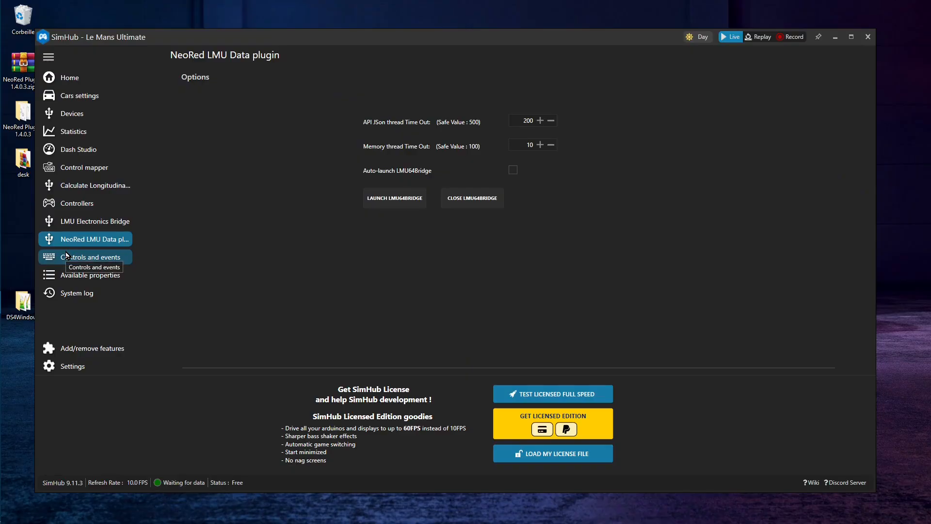
pyautogui.click(76, 225)
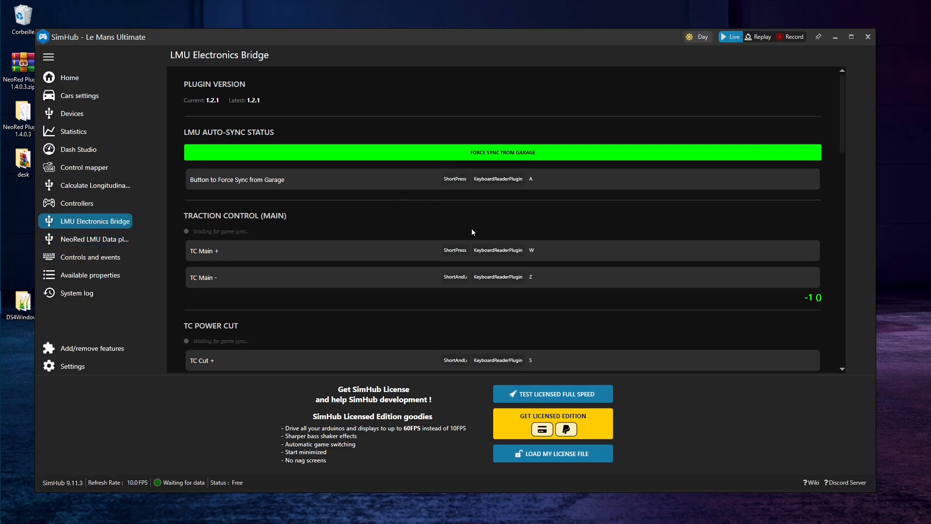
pyautogui.scroll(-3, 388, 189)
pyautogui.scroll(2, 420, 213)
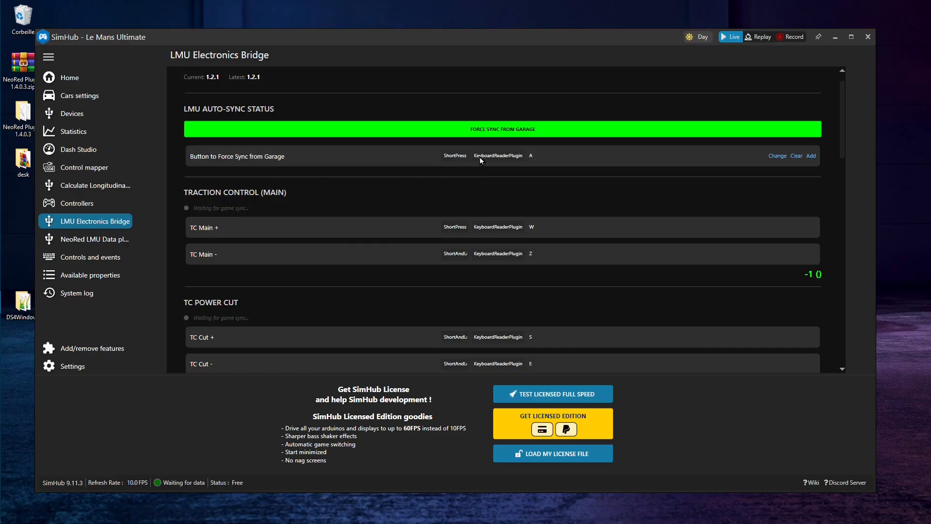
pyautogui.scroll(2, 376, 191)
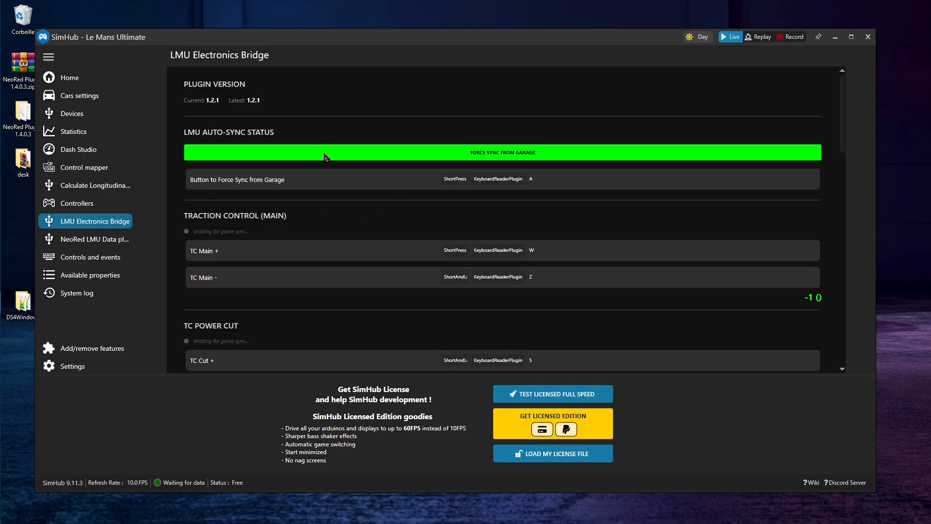
pyautogui.scroll(-9, 446, 194)
pyautogui.scroll(-9, 453, 191)
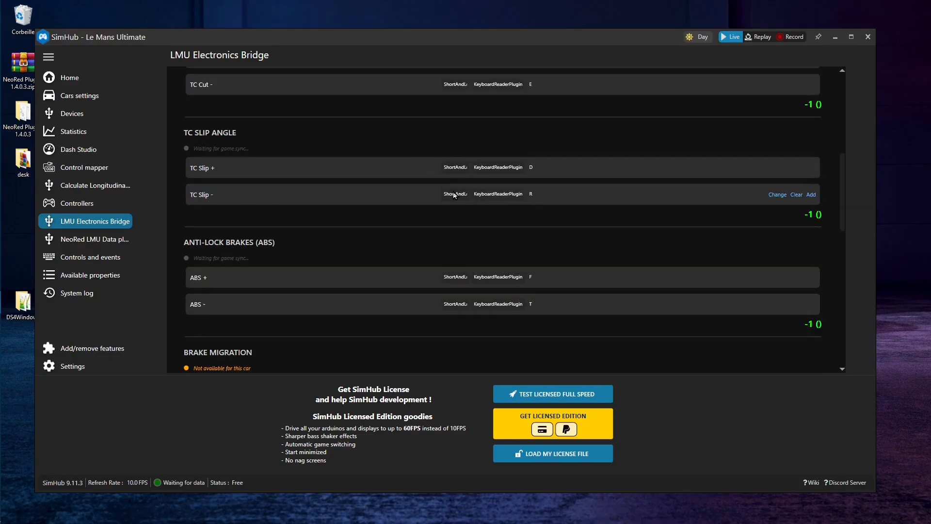
pyautogui.scroll(5, 439, 269)
pyautogui.scroll(13, 440, 269)
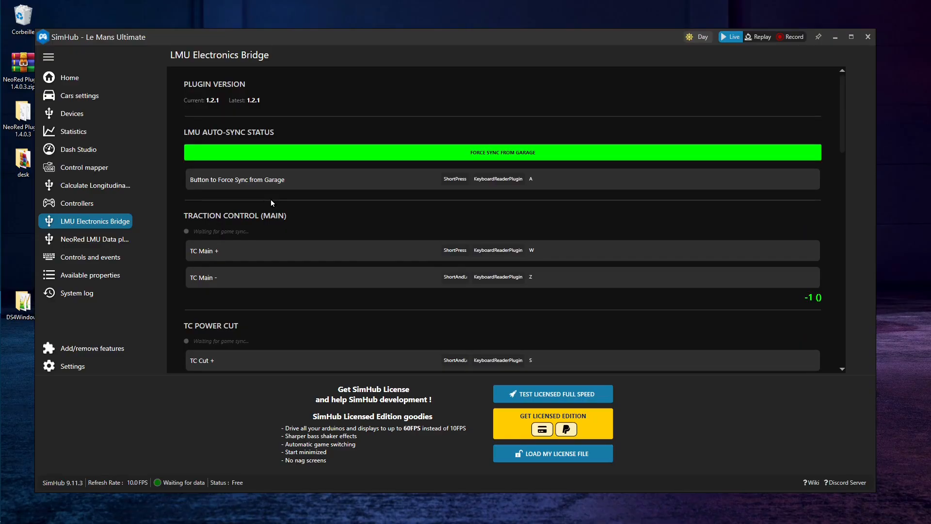
pyautogui.scroll(-4, 351, 230)
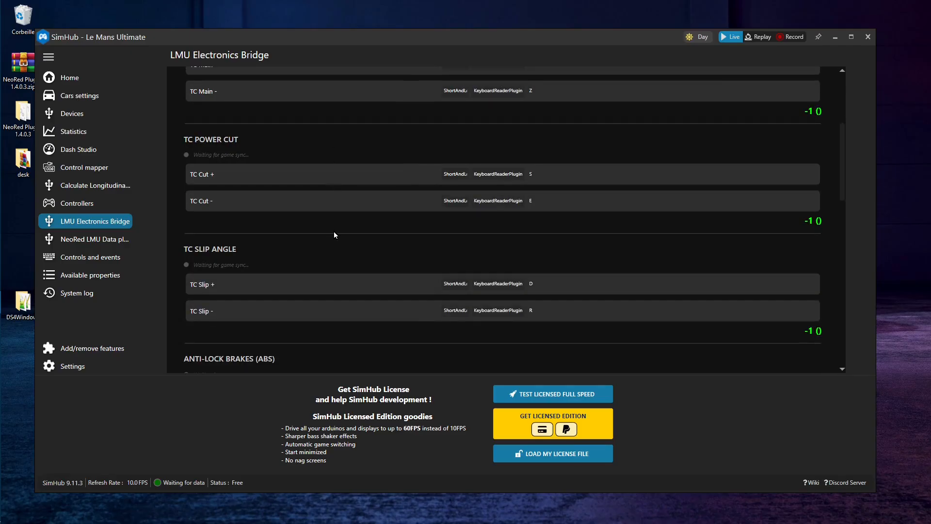
pyautogui.scroll(-7, 333, 231)
pyautogui.scroll(6, 343, 260)
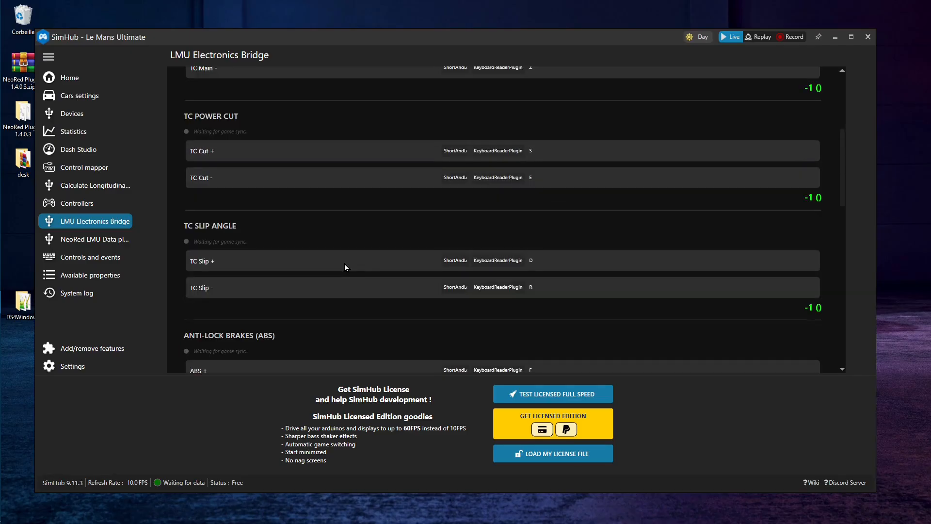
pyautogui.scroll(5, 345, 266)
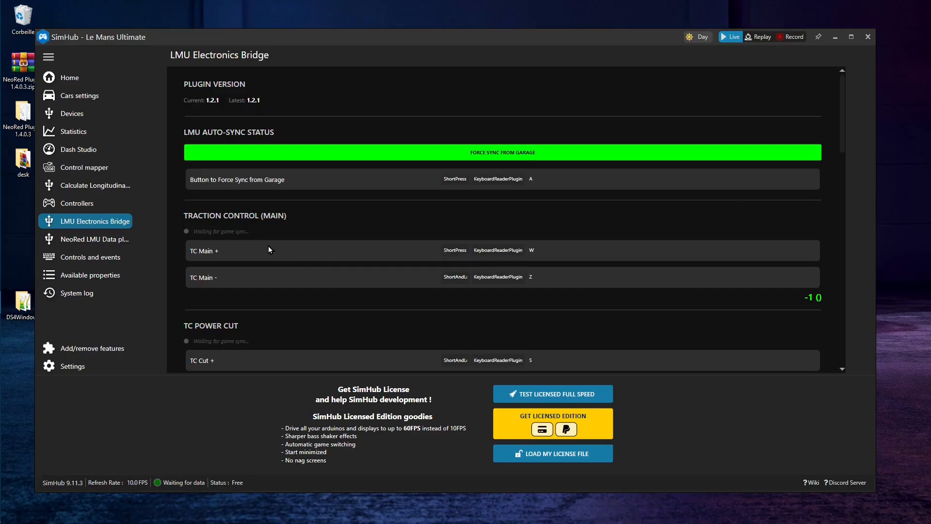
# Review all LMU Electronics Bridge key bindings, from traction control through brake migration, hybrid and motor map to anti-roll bars
pyautogui.scroll(-3, 269, 245)
pyautogui.scroll(-2, 286, 223)
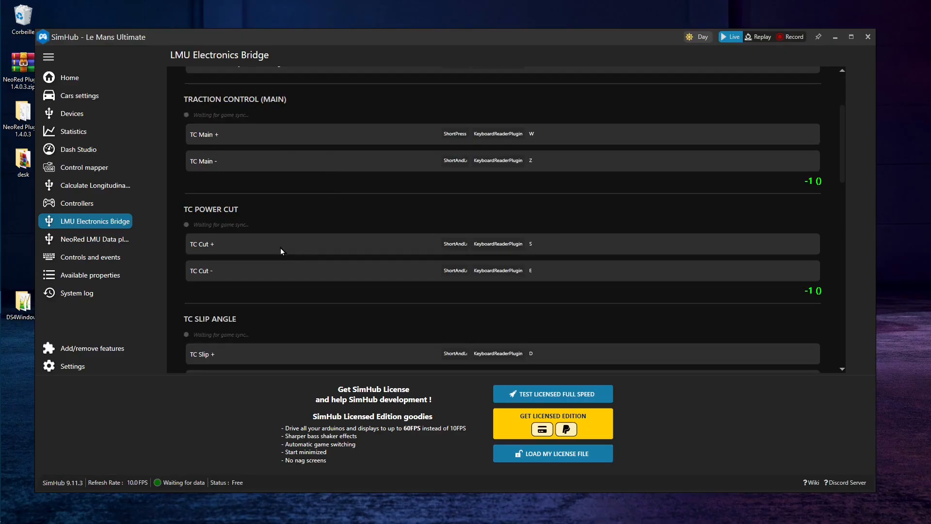
pyautogui.scroll(-14, 231, 237)
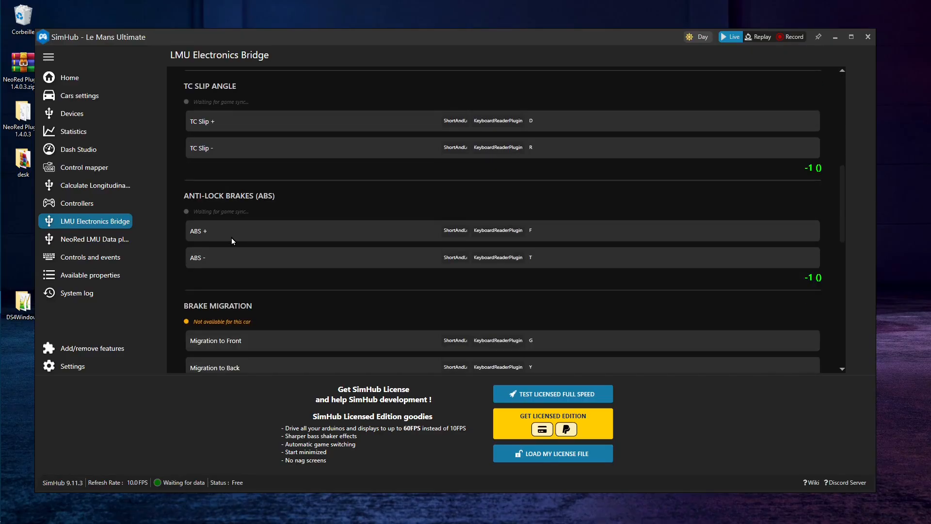
pyautogui.scroll(-10, 261, 228)
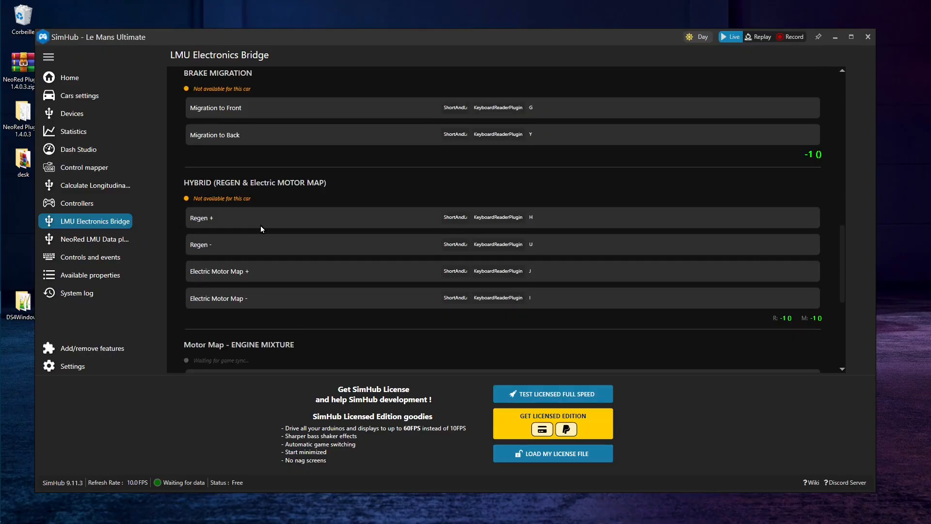
pyautogui.scroll(-6, 260, 228)
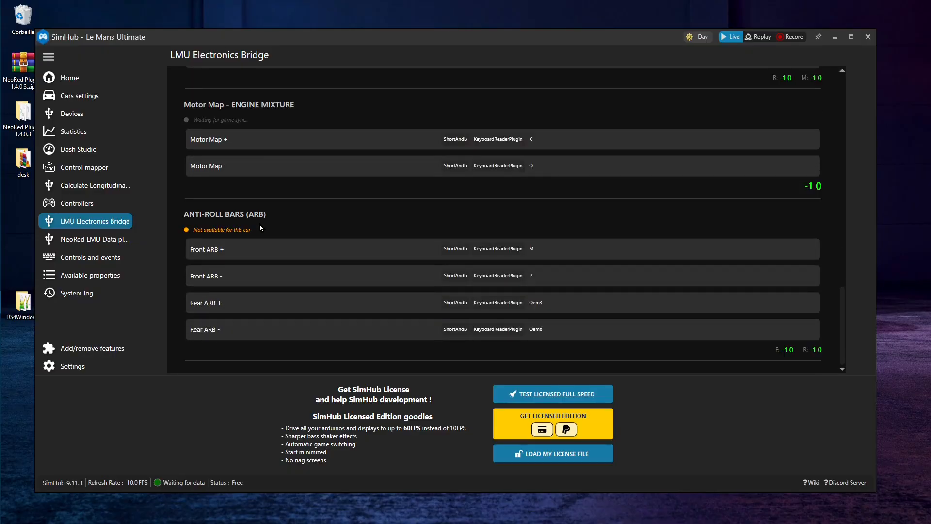
pyautogui.scroll(18, 353, 312)
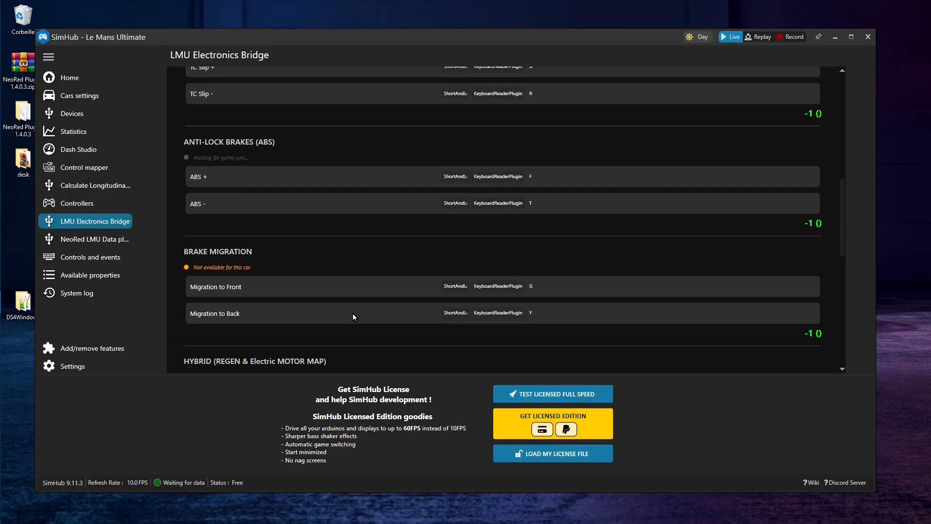
pyautogui.scroll(17, 353, 316)
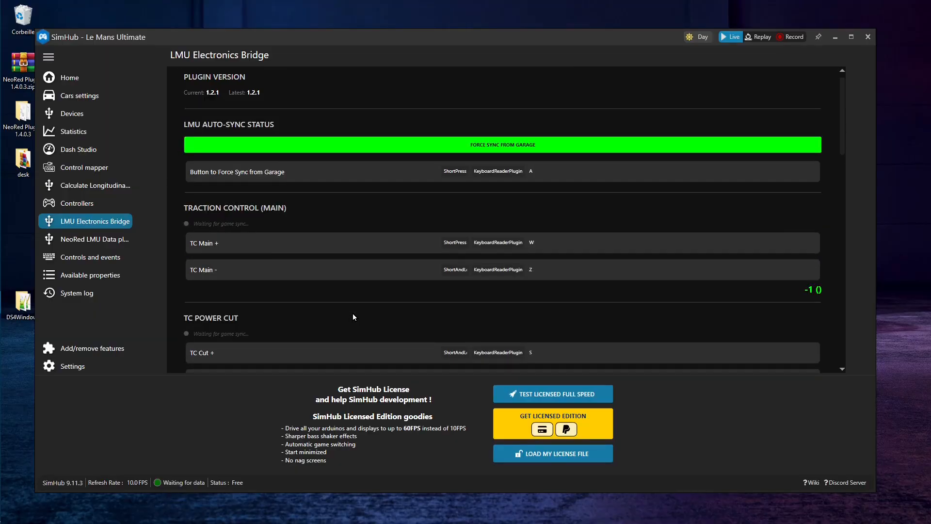
# Narrow the SimHub window and review the LMU Electronics Bridge bindings from garage sync through brake migration, hybrid and engine mixture
pyautogui.moveTo(875, 173); pyautogui.dragTo(528, 173)
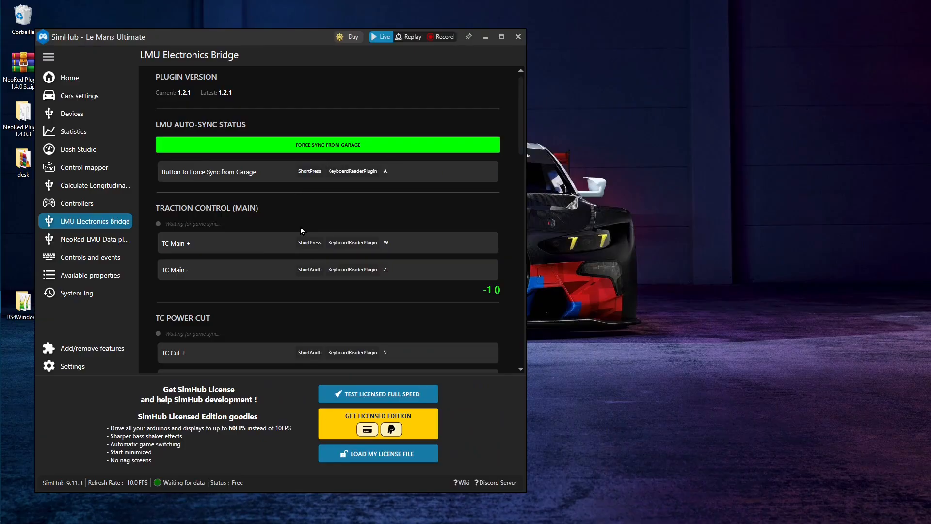
pyautogui.scroll(-1, 291, 238)
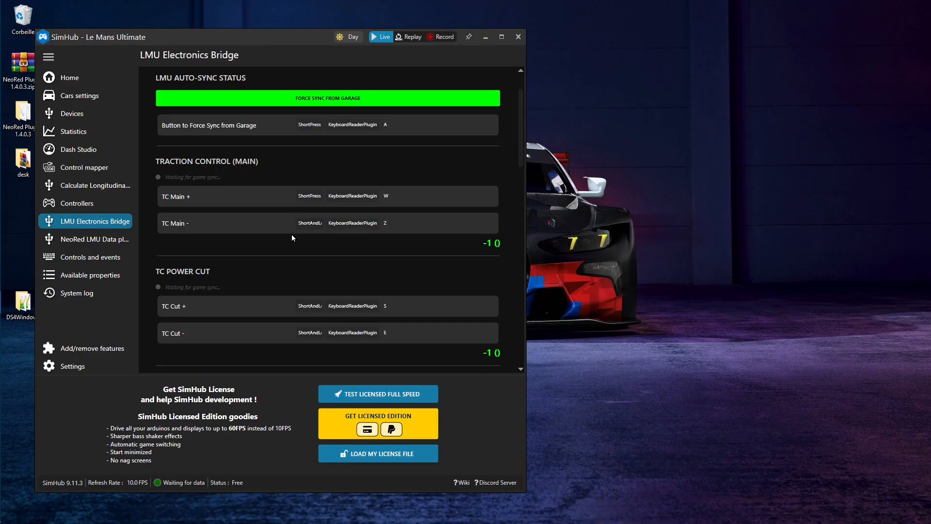
pyautogui.scroll(-9, 292, 232)
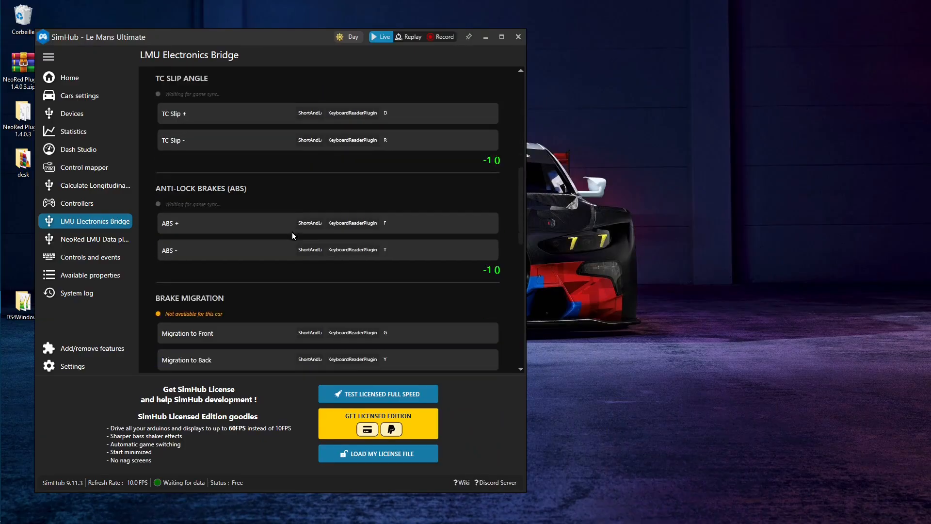
pyautogui.scroll(-2, 292, 232)
pyautogui.moveTo(431, 261)
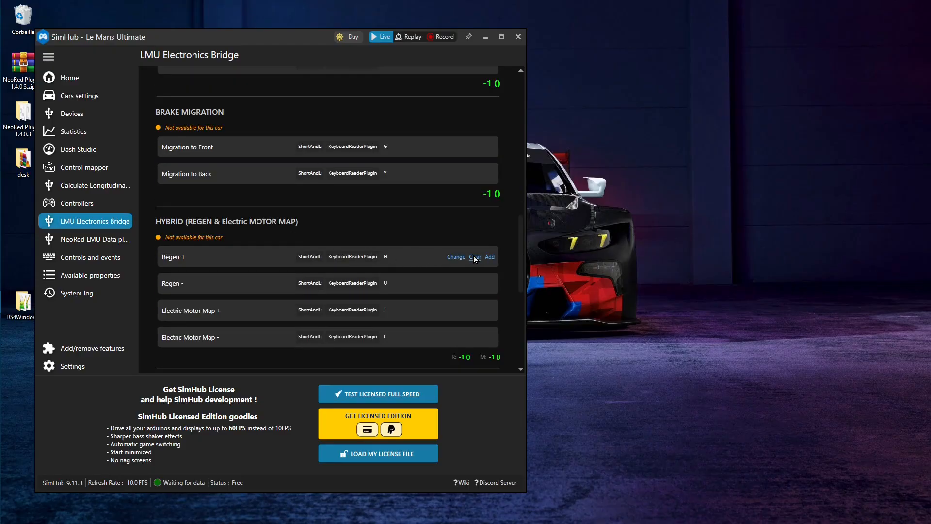
pyautogui.scroll(-2, 238, 266)
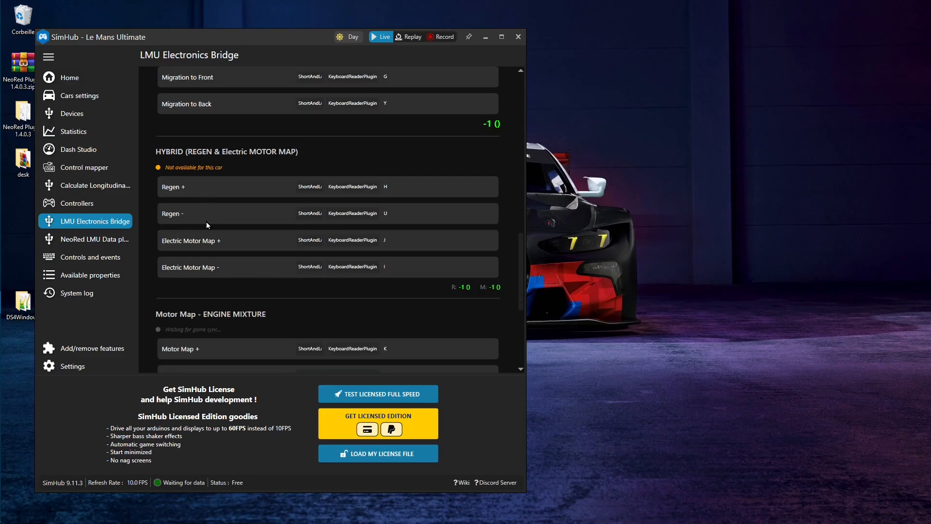
# Examine Dash Studio's default dashboard controls, including the next and previous dash screen bindings and trigger dash actions A to D
pyautogui.click(82, 151)
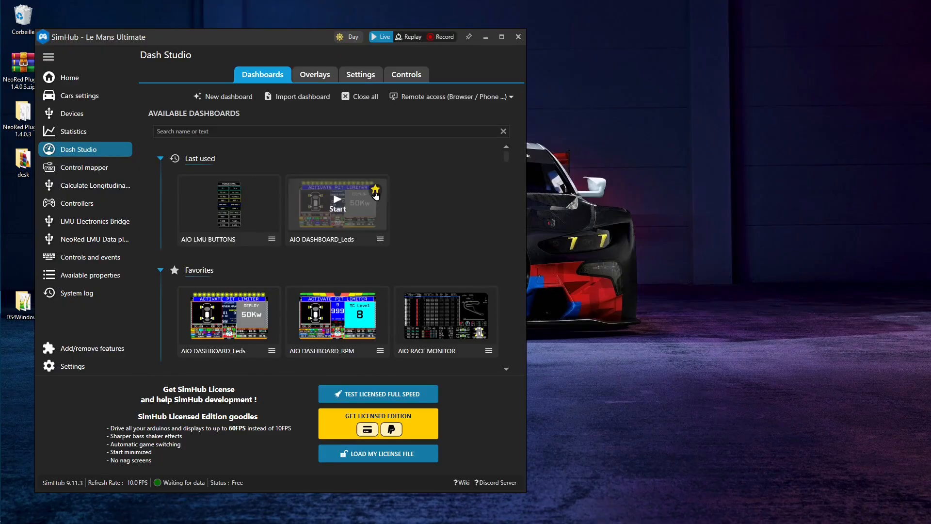
pyautogui.click(361, 76)
pyautogui.click(400, 77)
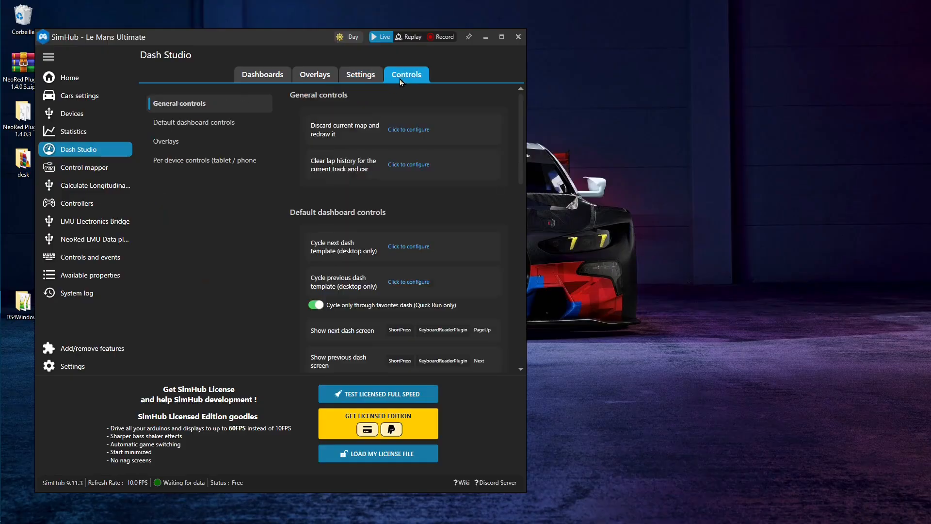
pyautogui.moveTo(525, 140); pyautogui.dragTo(686, 140)
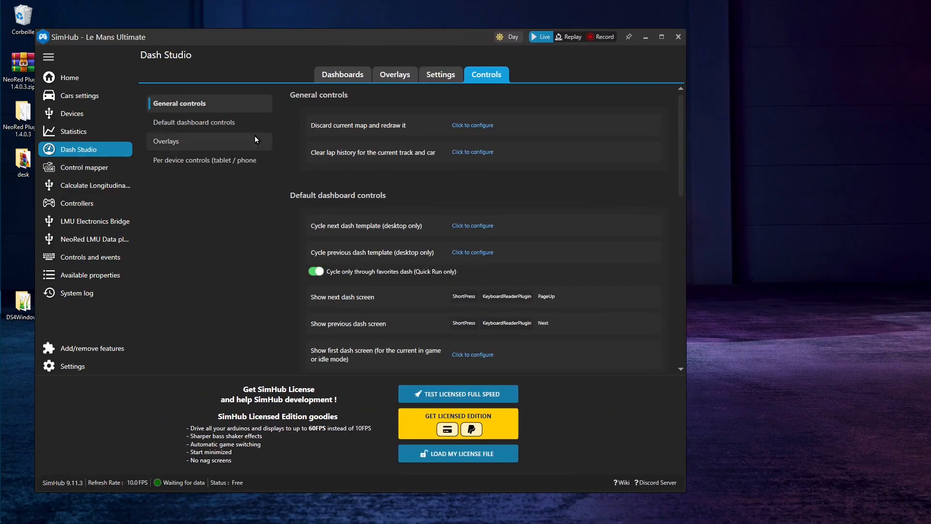
pyautogui.click(199, 125)
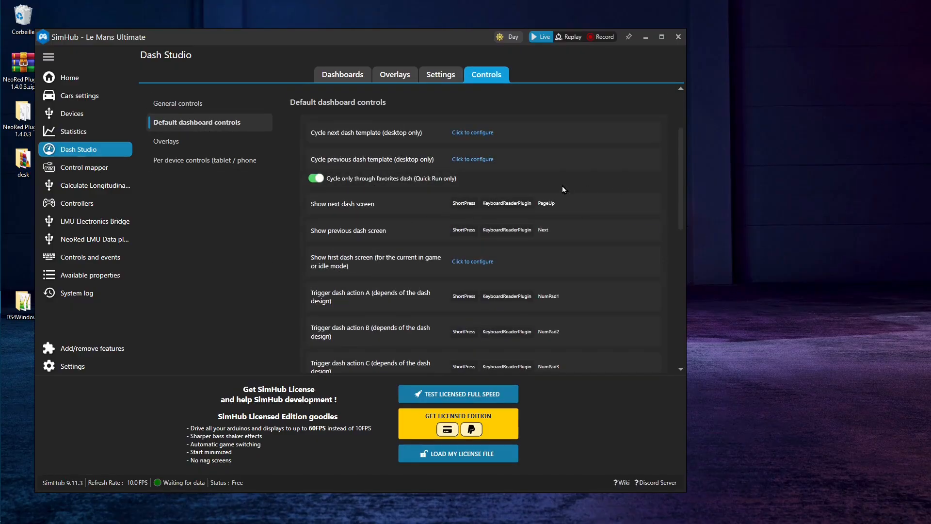
pyautogui.moveTo(482, 209)
pyautogui.scroll(-2, 339, 246)
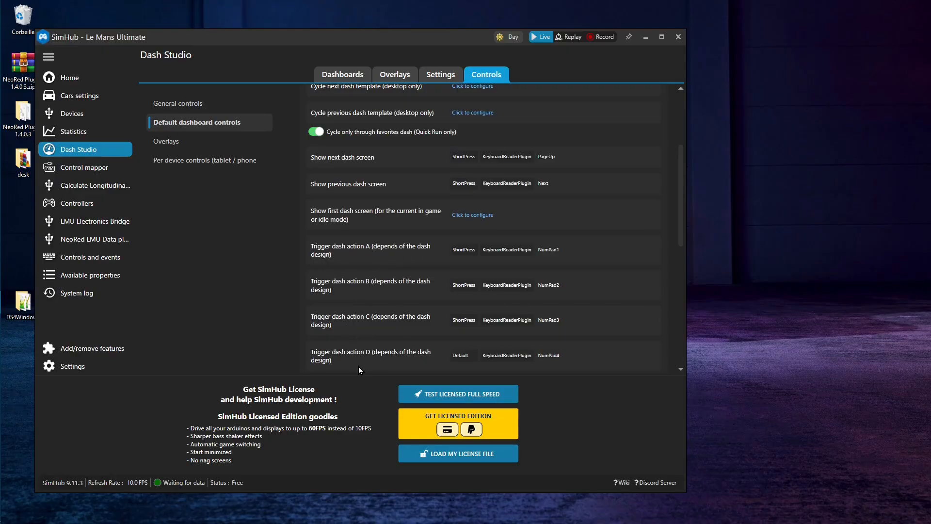
pyautogui.scroll(-2, 323, 325)
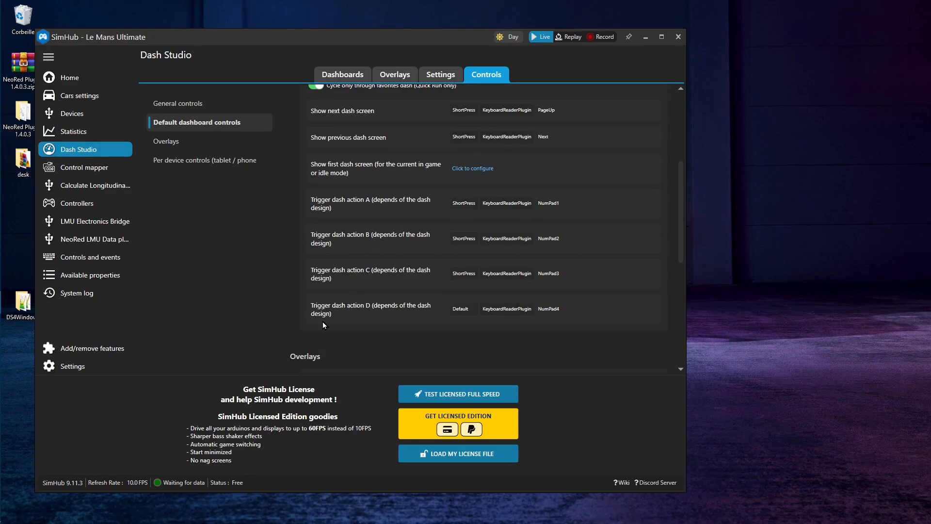
pyautogui.scroll(-5, 336, 334)
pyautogui.scroll(13, 338, 334)
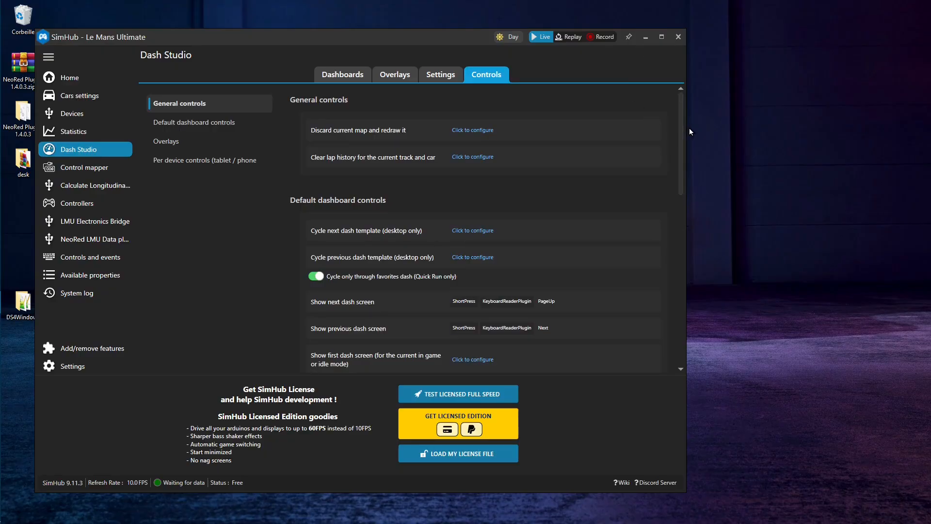
# Run the AIO LMU BUTTONS dashboard in windowed mode and move it clear of the available dashboards list
pyautogui.moveTo(685, 127); pyautogui.dragTo(810, 126)
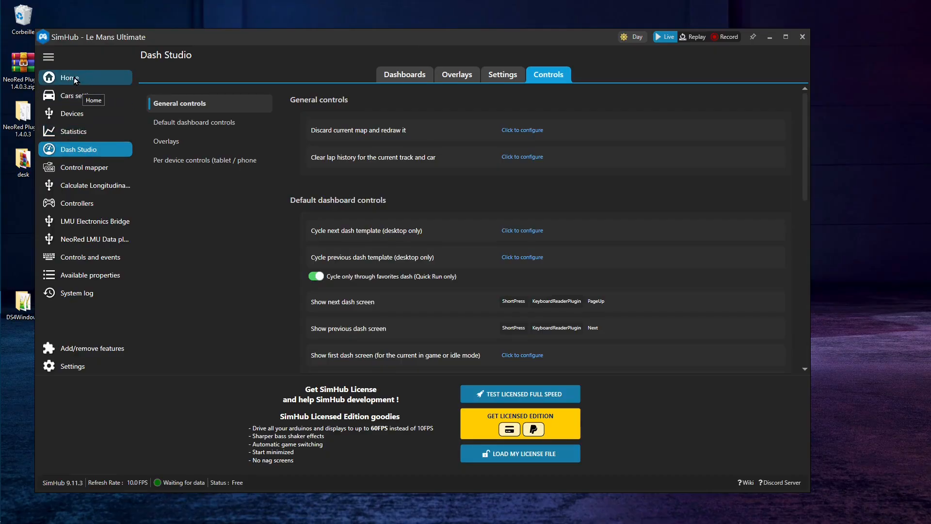
pyautogui.click(386, 78)
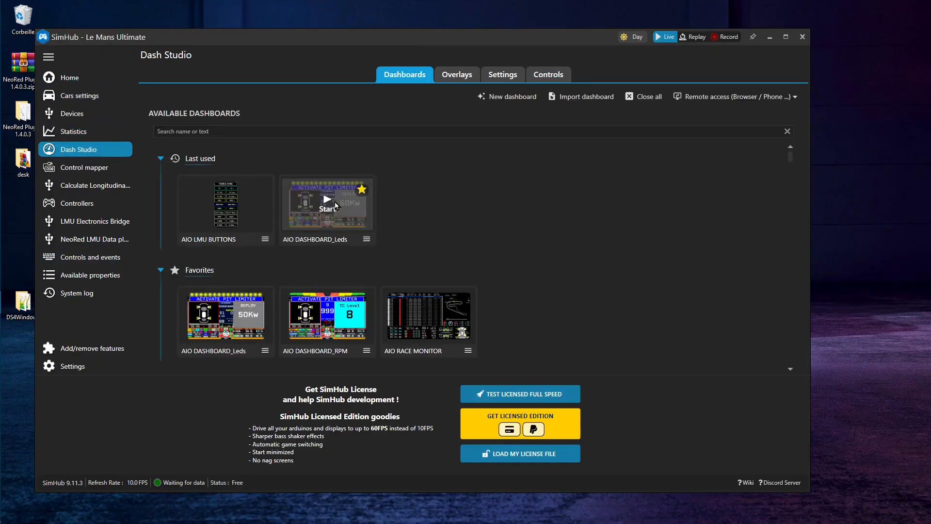
pyautogui.click(265, 239)
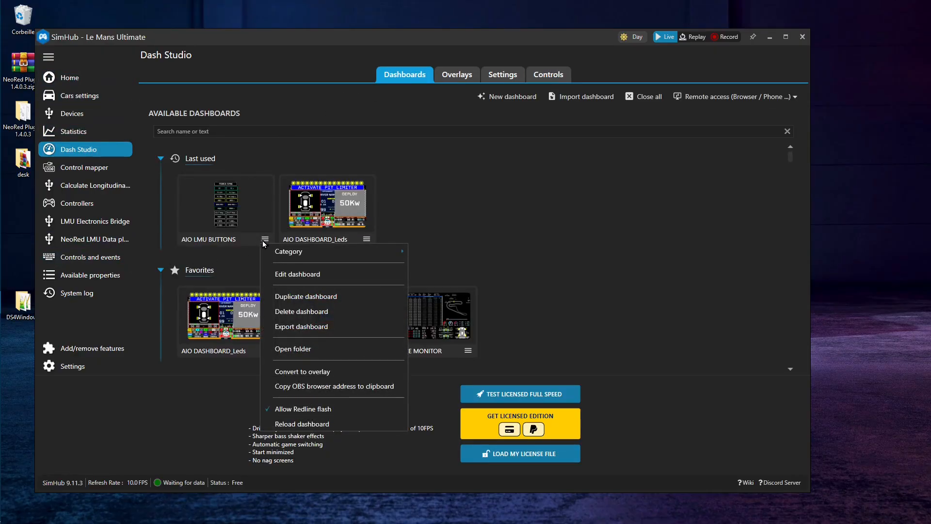
pyautogui.click(544, 215)
pyautogui.click(206, 206)
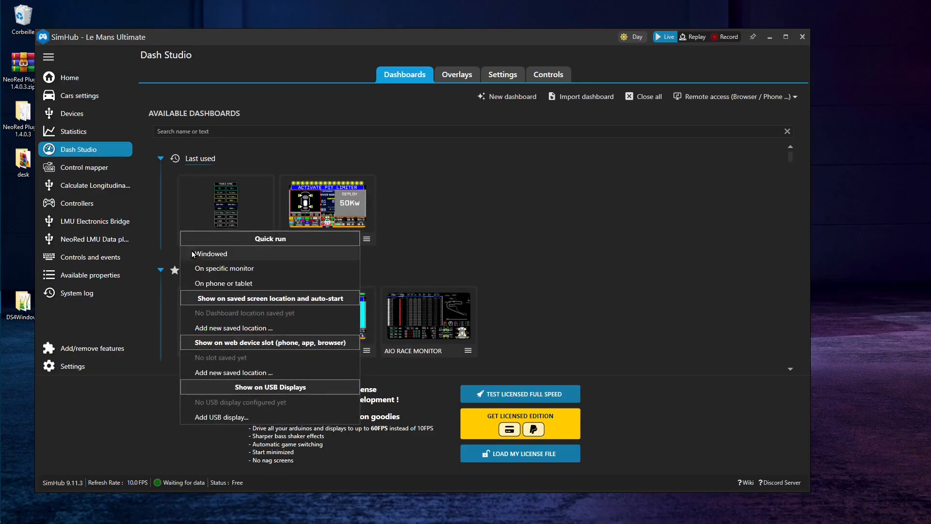
pyautogui.click(193, 255)
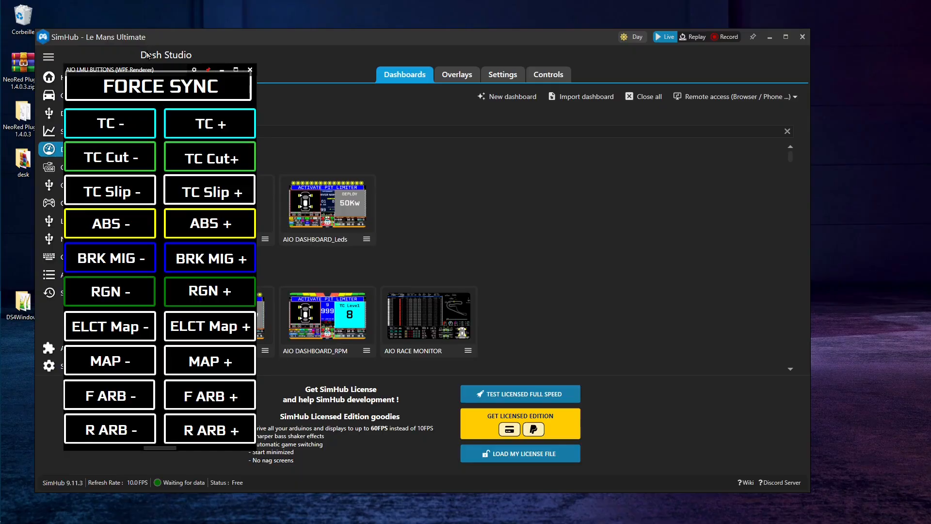
pyautogui.moveTo(104, 72); pyautogui.dragTo(776, 113)
# Run AIO DASHBOARD_Leds in windowed mode, move it to the lower part of the desktop, and minimize SimHub to reach Le Mans Ultimate
pyautogui.click(329, 204)
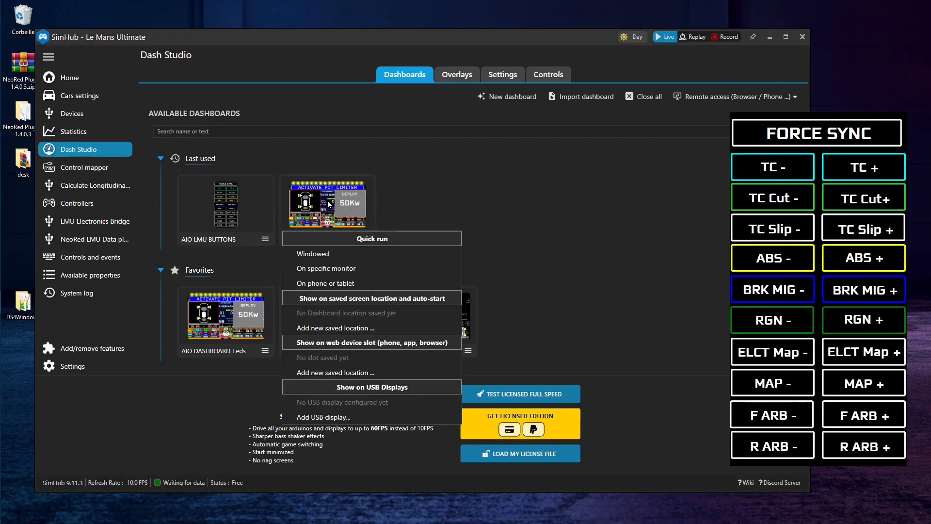
pyautogui.click(312, 254)
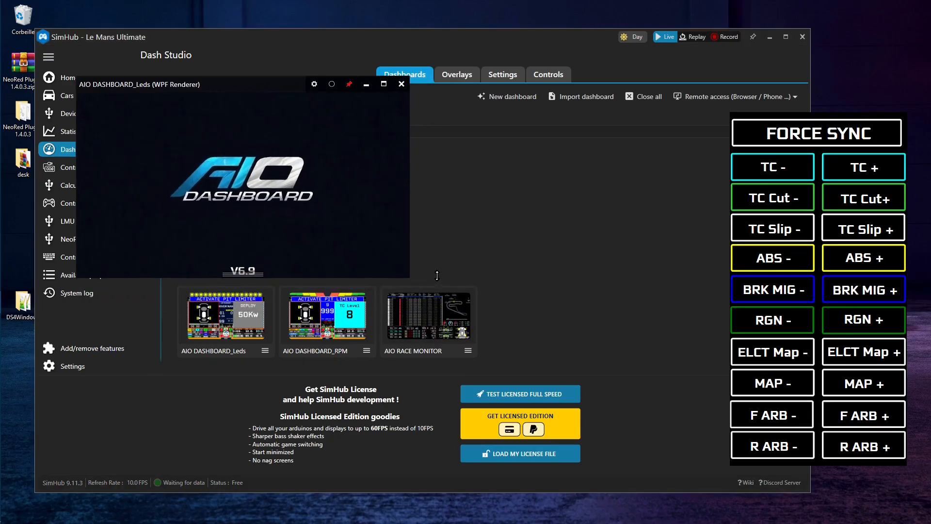
pyautogui.moveTo(411, 312); pyautogui.dragTo(447, 334)
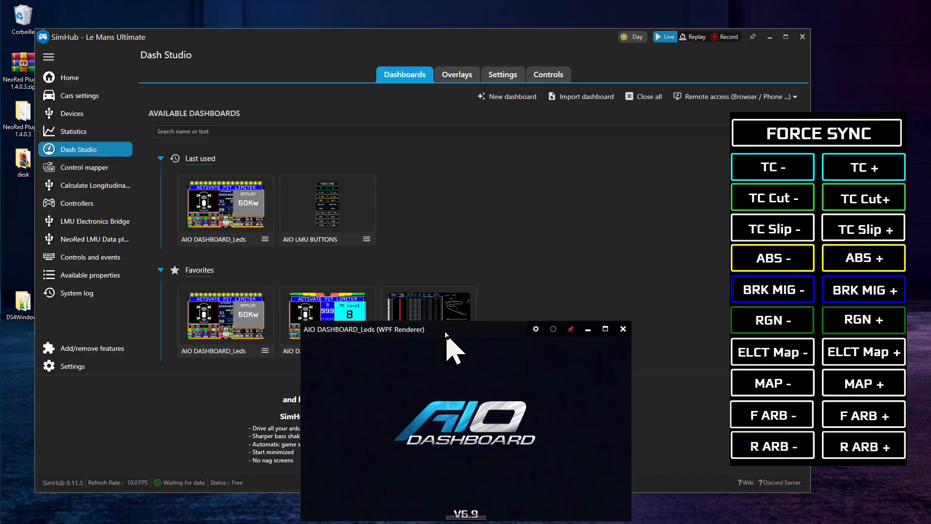
pyautogui.click(770, 38)
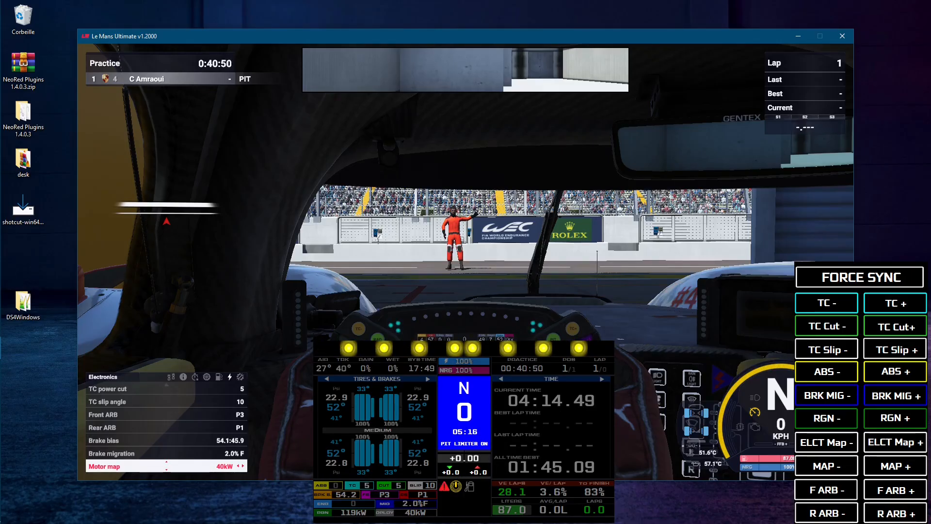
# Look through the in-game Electronics list from Regen level and Motor map up to Traction control
pyautogui.press('Down')
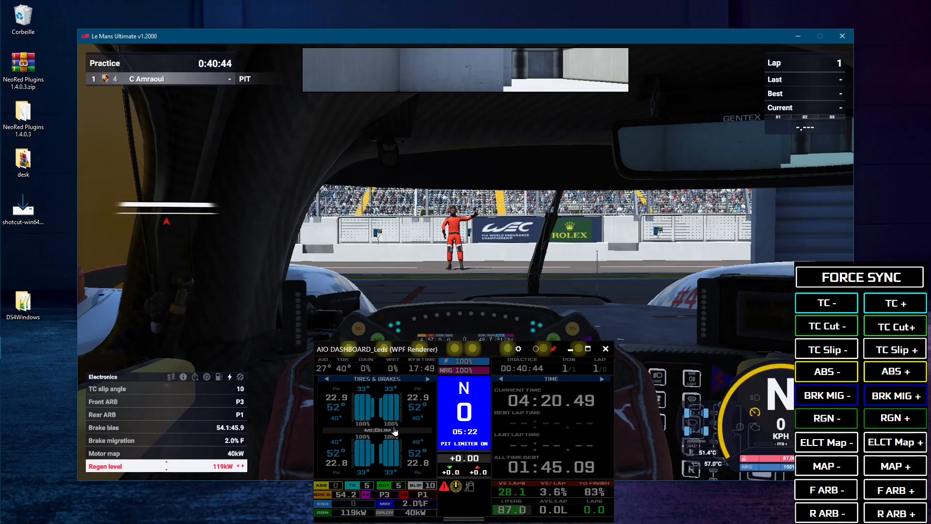
pyautogui.press('Up')
pyautogui.press('Up')
pyautogui.press('Up')
pyautogui.press('Up')
pyautogui.press('Up')
pyautogui.press('Up')
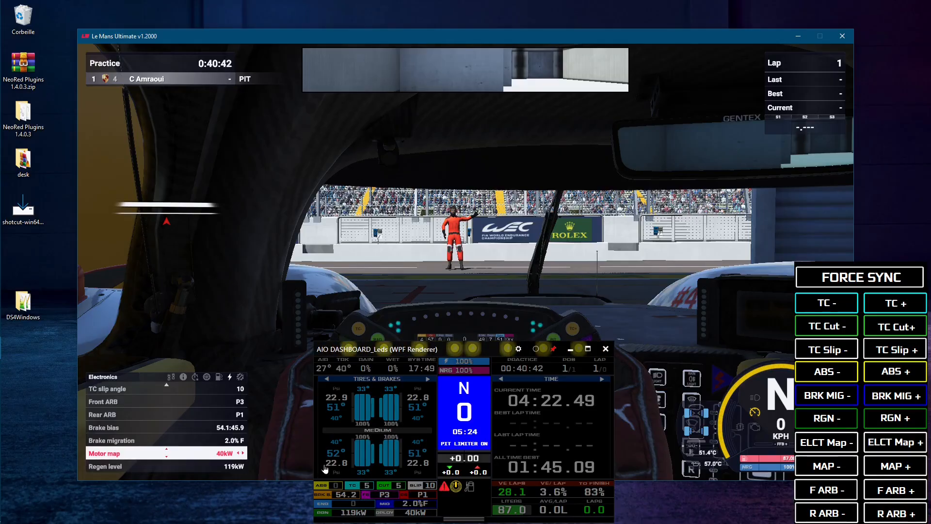
pyautogui.press('Up')
pyautogui.press('Up')
pyautogui.press('Up')
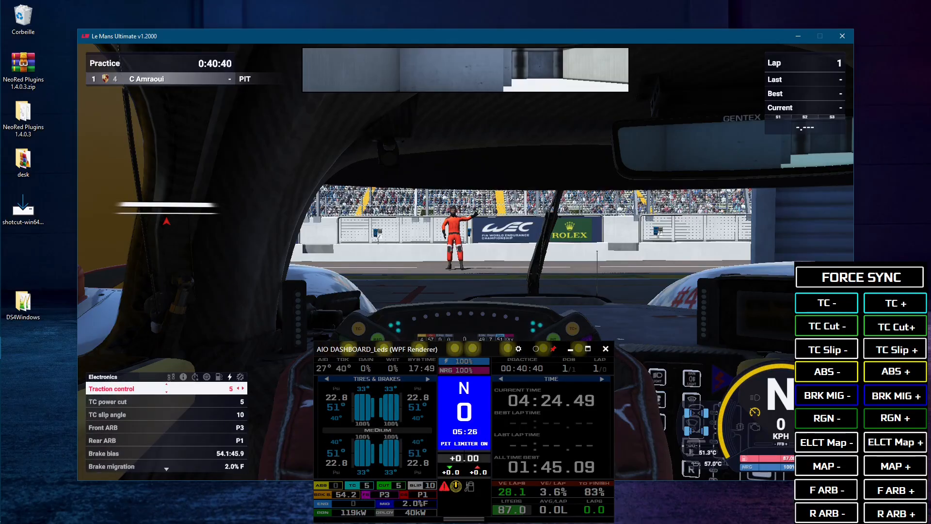
pyautogui.press('Down')
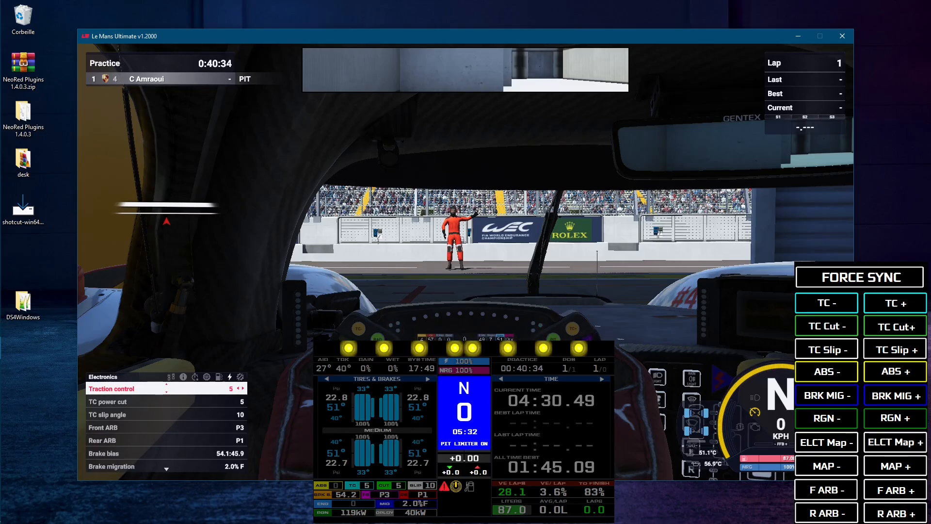
# Using the AIO LMU BUTTONS dashboard, set traction control to 6 and test TC Cut by raising it to 7 and lowering it to 5
pyautogui.click(892, 304)
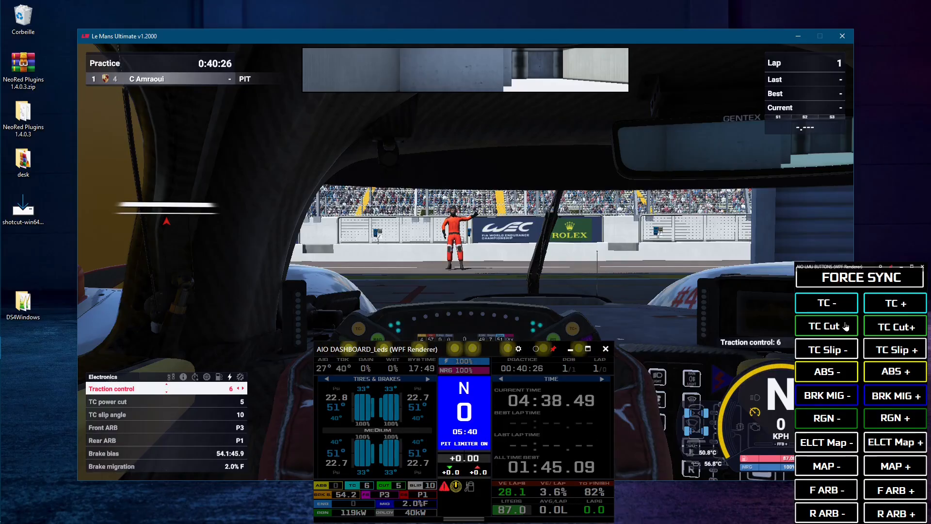
pyautogui.click(896, 327)
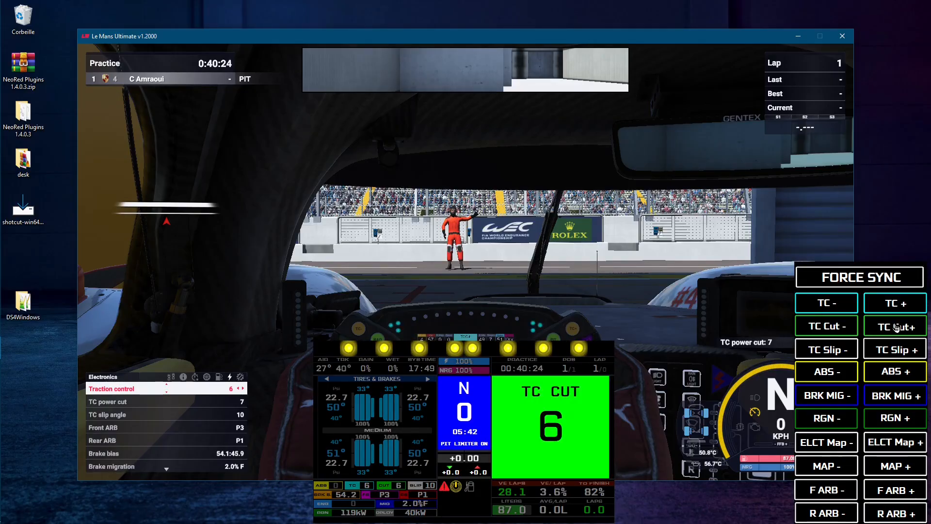
pyautogui.click(897, 328)
pyautogui.click(830, 334)
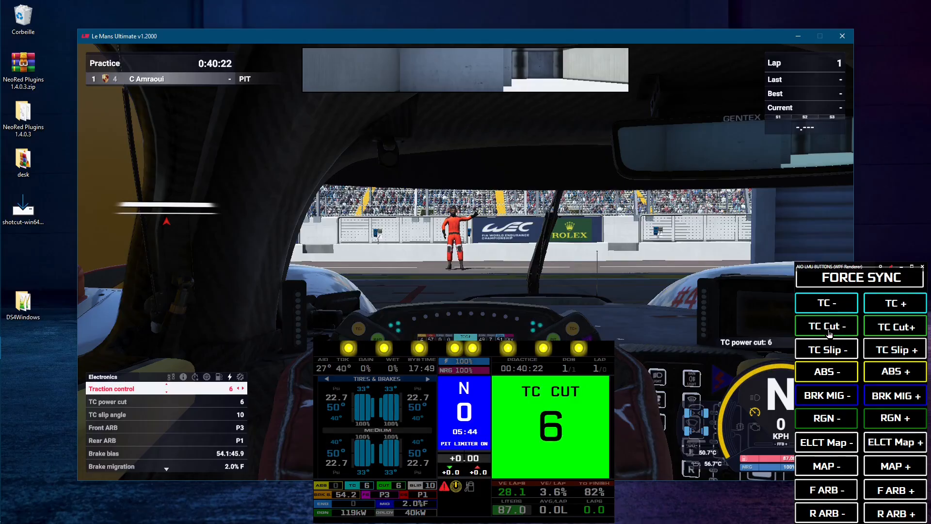
pyautogui.click(830, 335)
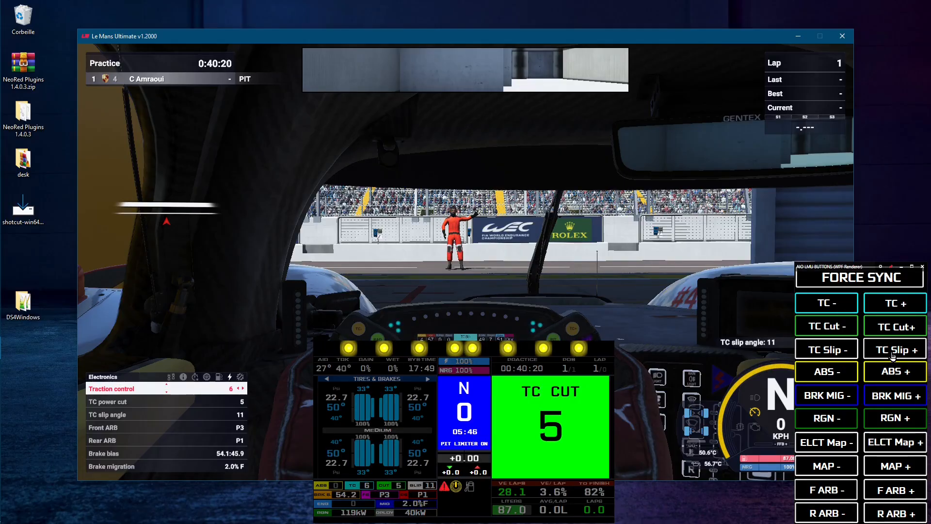
# Test the TC Slip buttons by changing the TC slip angle from 11 back to 10
pyautogui.click(839, 352)
pyautogui.click(839, 353)
pyautogui.click(891, 356)
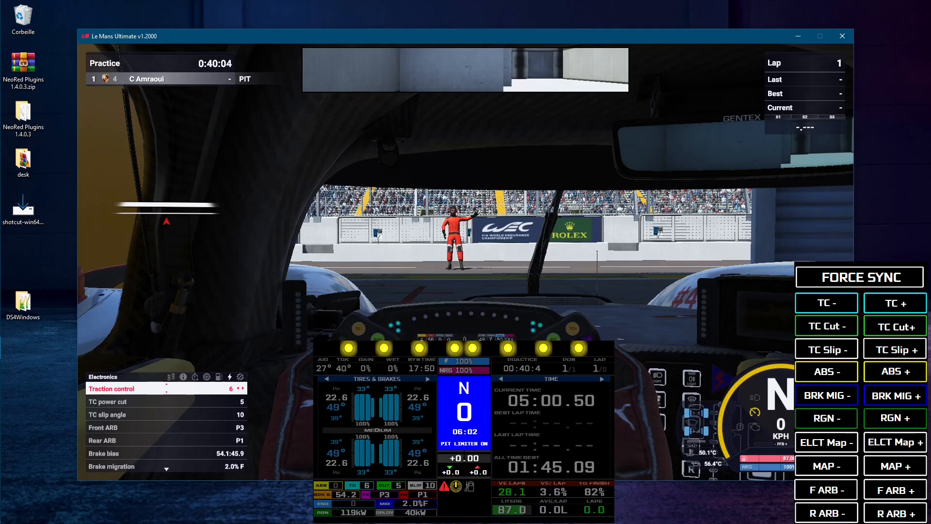
# Examine the keyboard bindings for car controls in the Le Mans Ultimate settings, down to the traction control, ABS and brake entries
pyautogui.press('Escape')
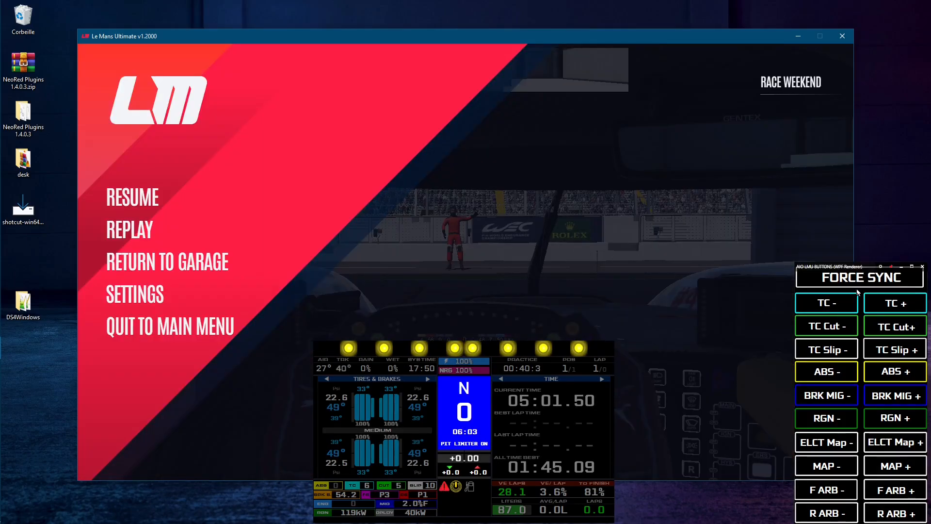
pyautogui.click(178, 297)
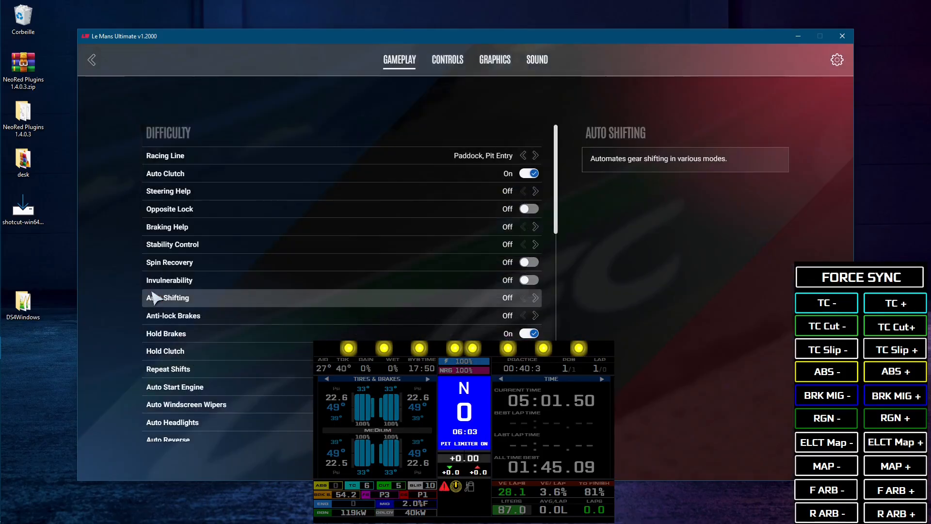
pyautogui.click(448, 65)
pyautogui.click(251, 165)
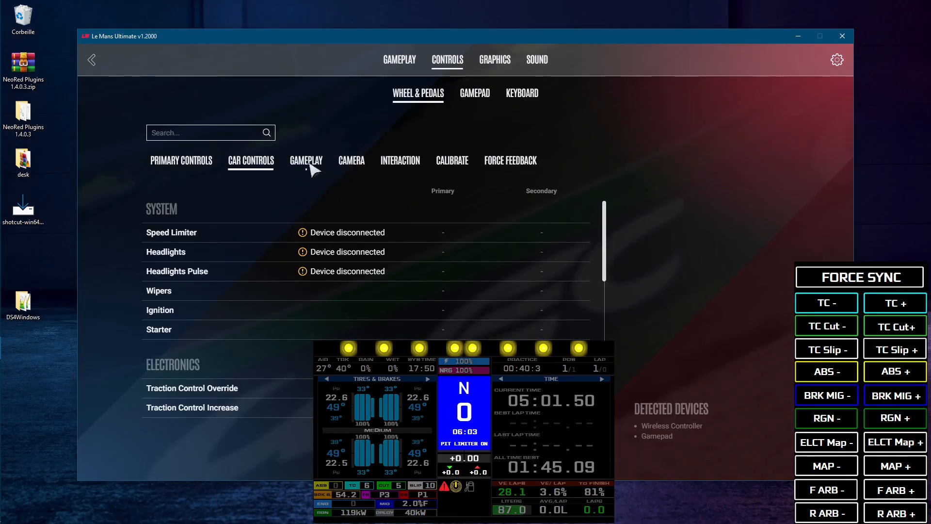
pyautogui.click(522, 93)
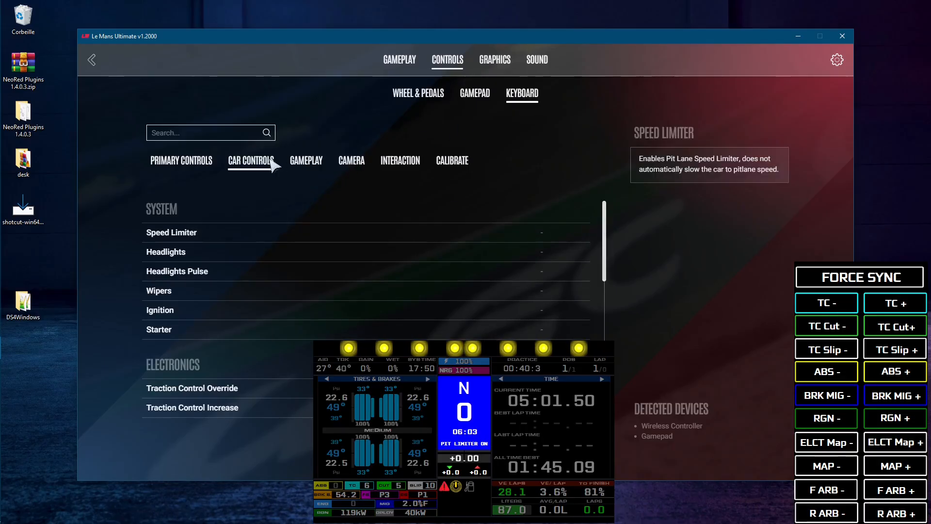
pyautogui.moveTo(605, 217); pyautogui.dragTo(610, 293)
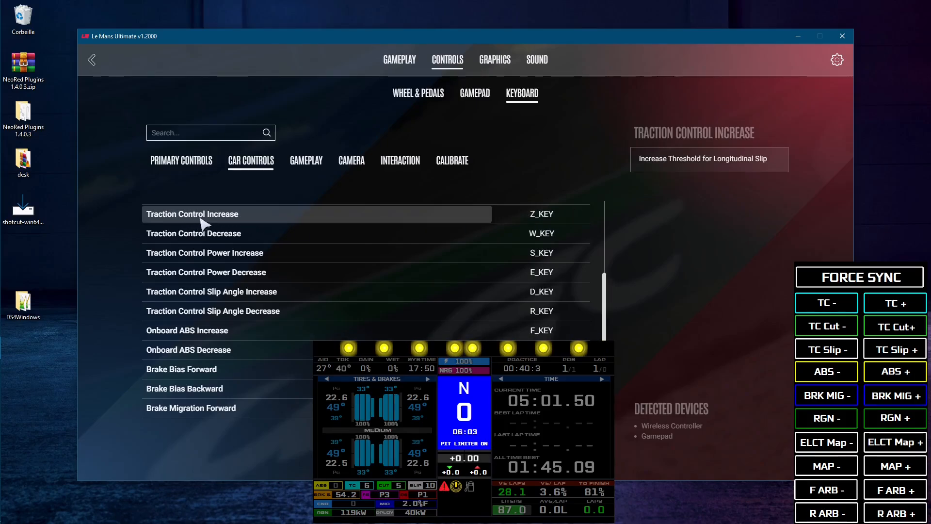
# Clear the Traction Control Increase keyboard binding and reassign it to Z_KEY using the dashboard's TC + control
pyautogui.click(579, 217)
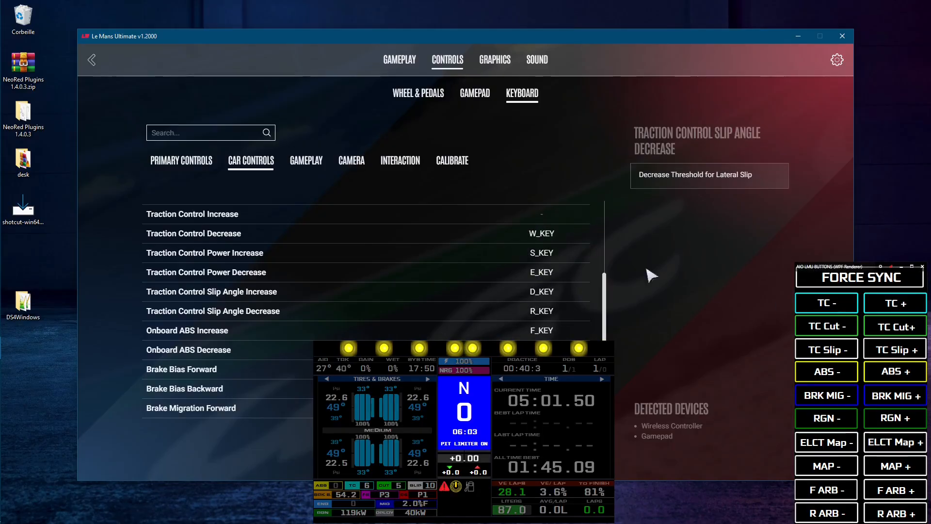
pyautogui.click(544, 215)
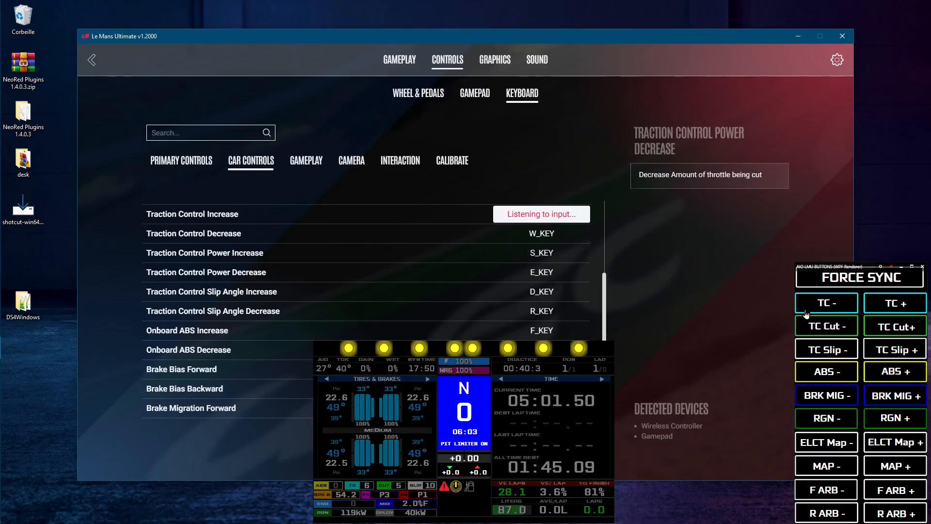
pyautogui.click(897, 308)
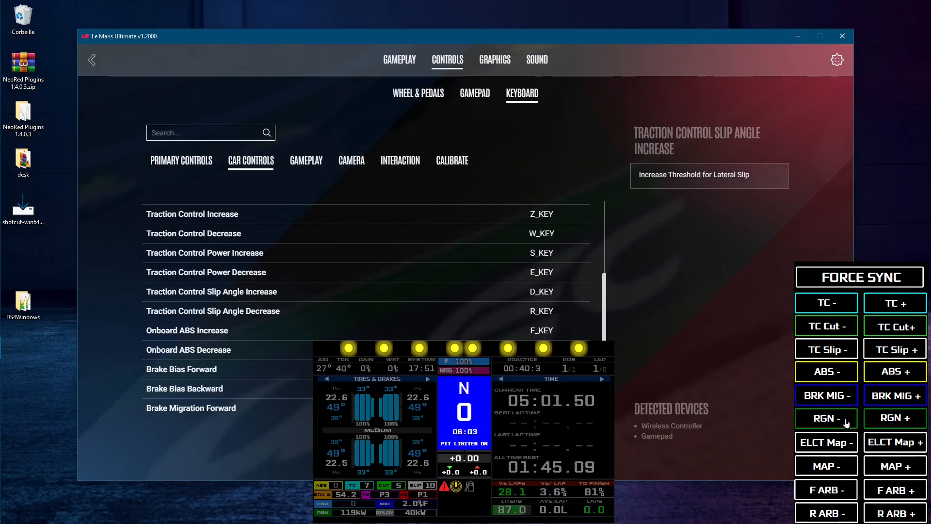
# Leave the control settings, resume the practice session, and raise traction control using the dashboard's TC + control
pyautogui.click(92, 60)
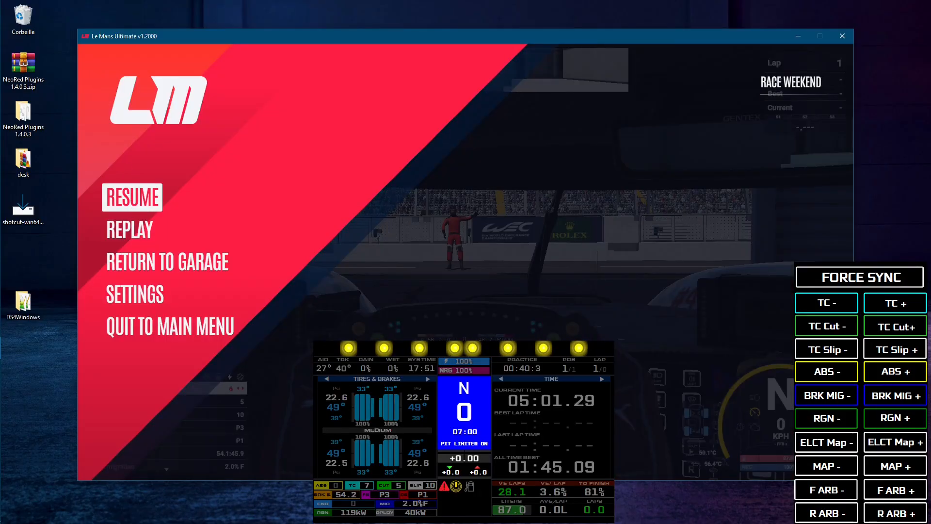
pyautogui.click(135, 203)
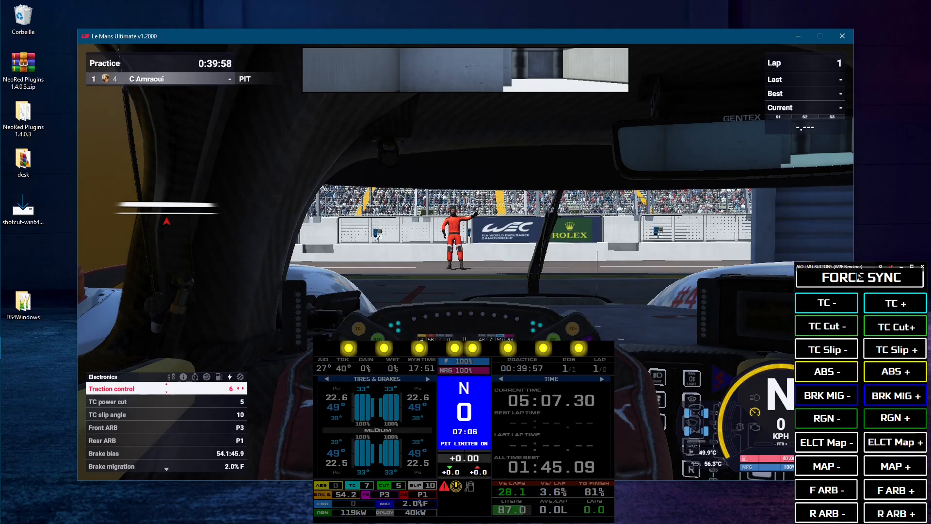
pyautogui.click(881, 304)
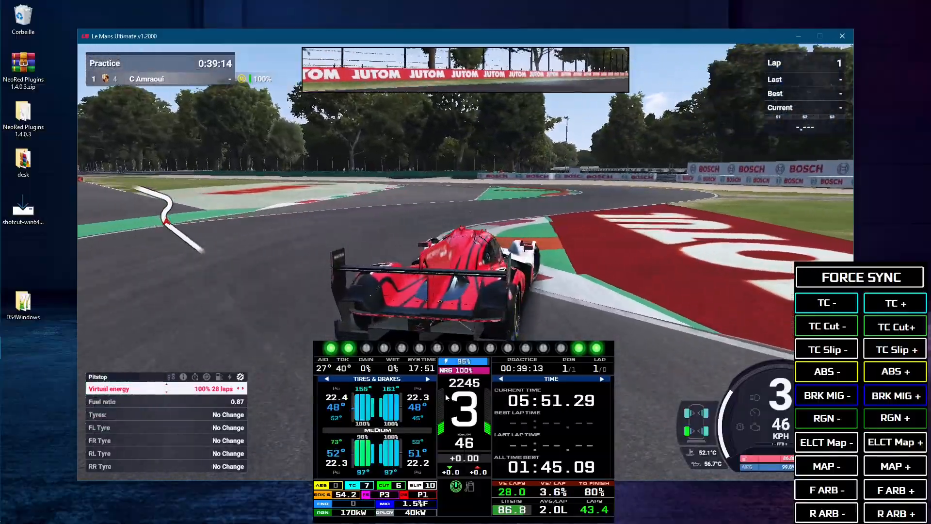
# Switch the driving dashboard from the TIME page to the virtual energy and pit information page
pyautogui.click(445, 393)
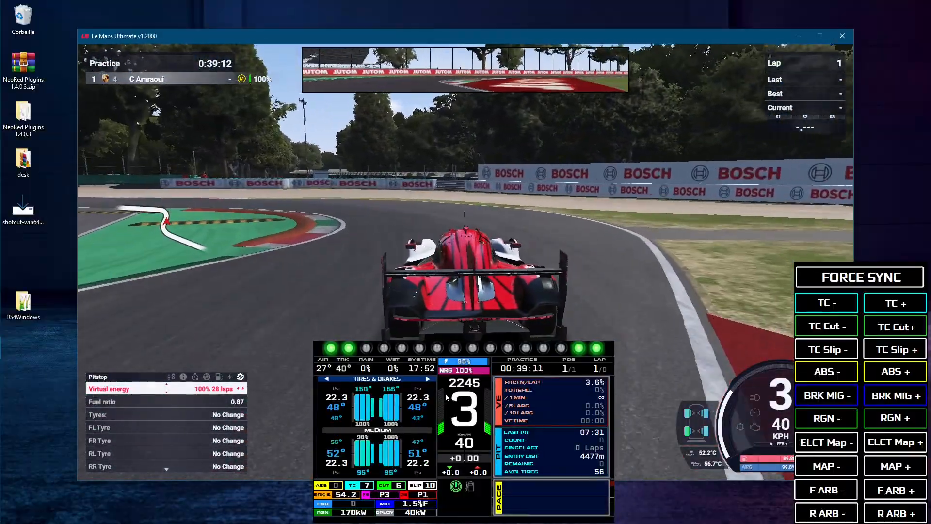